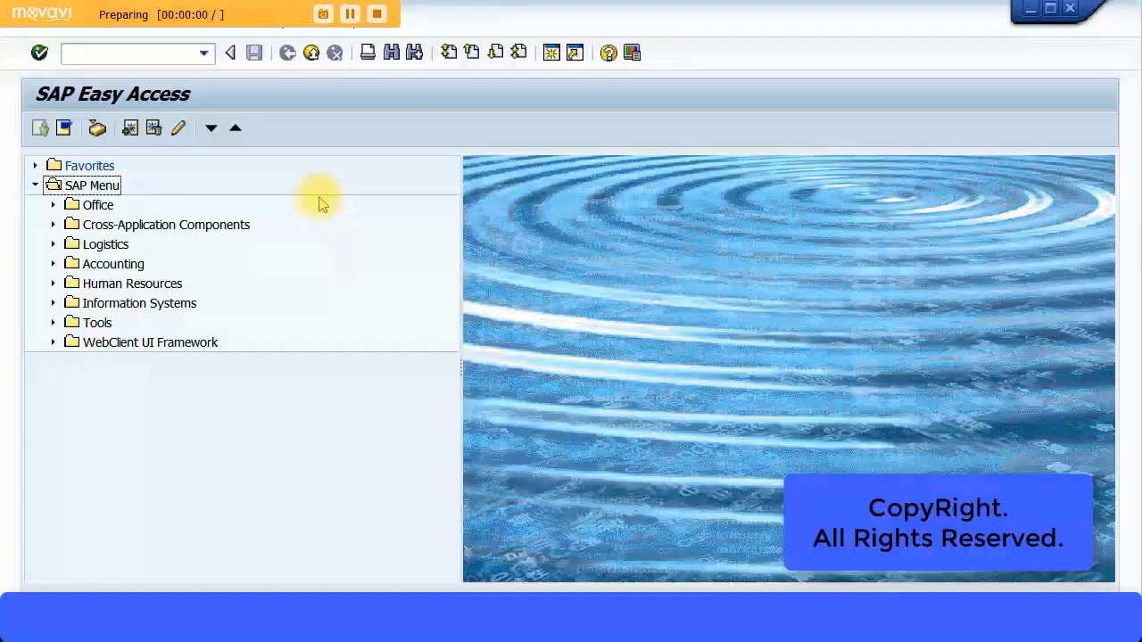
Start transaction FB50 to enter a G/L account document for company code Z123.
left_click(161, 54)
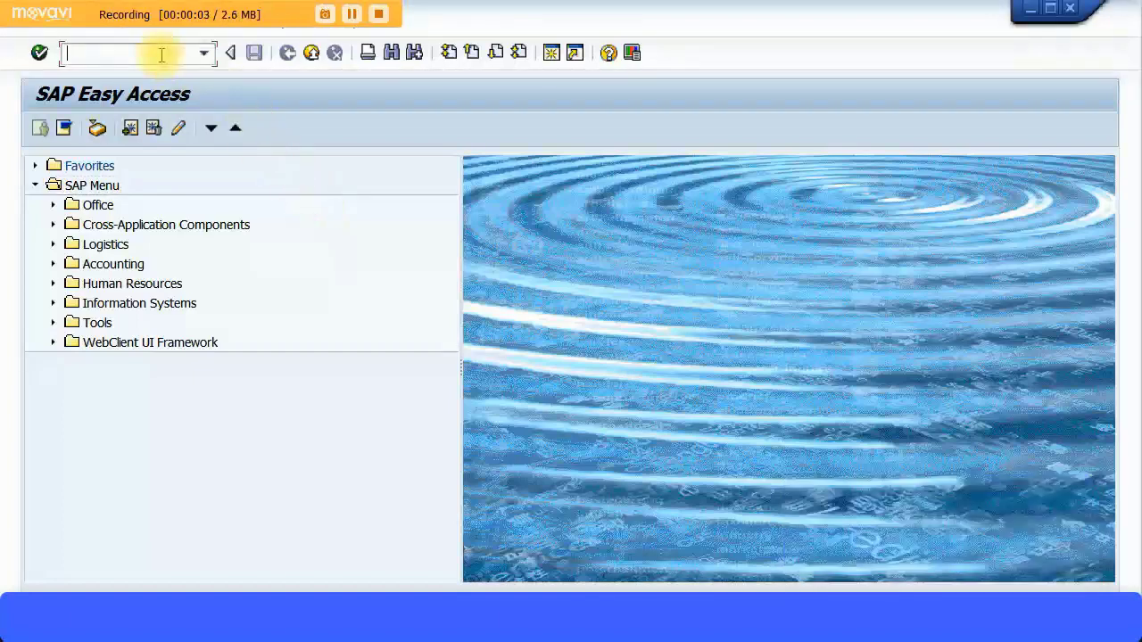
type("fb5")
type("0")
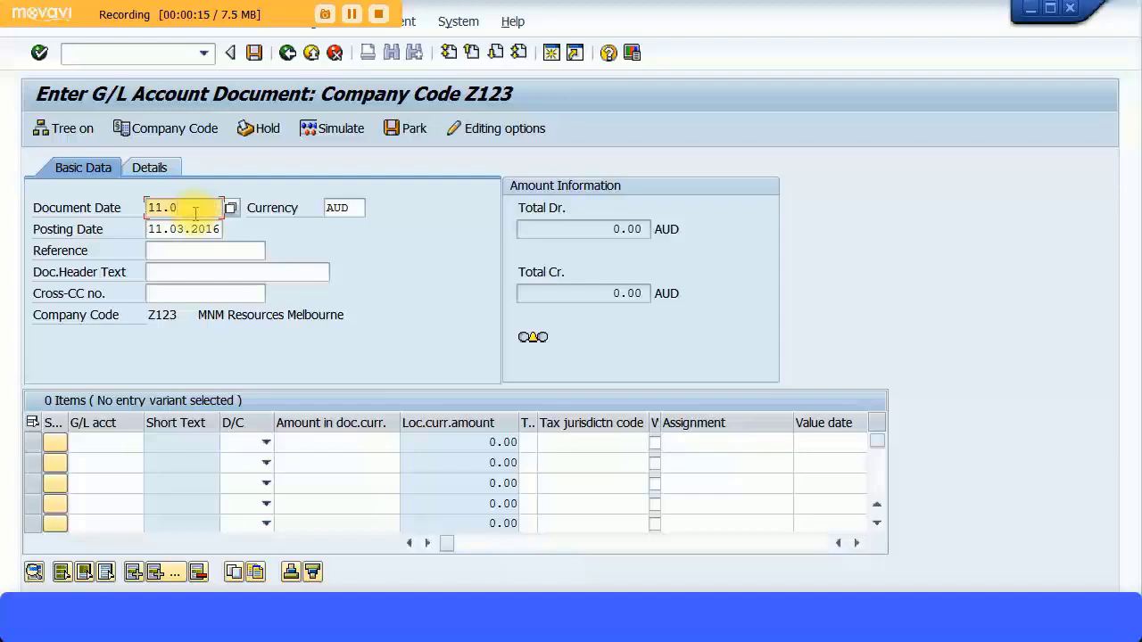
Fill the header with dates 11.03.2016, currency AUD and header text 'Test for Co-PA'.
key("Tab")
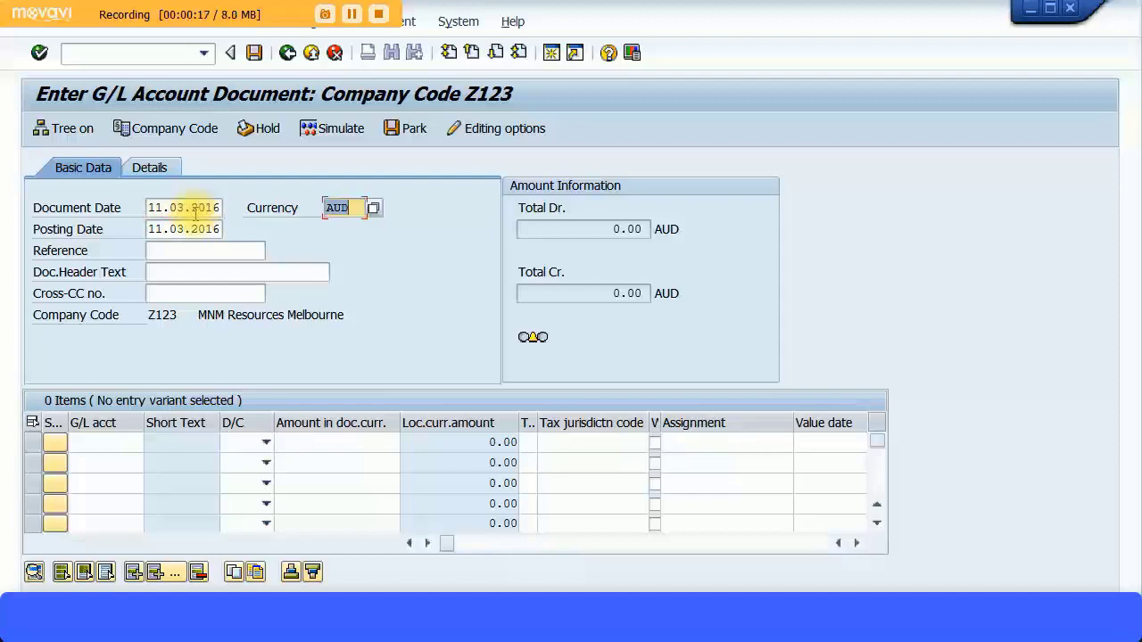
key("Tab")
key("Tab")
key("Tab")
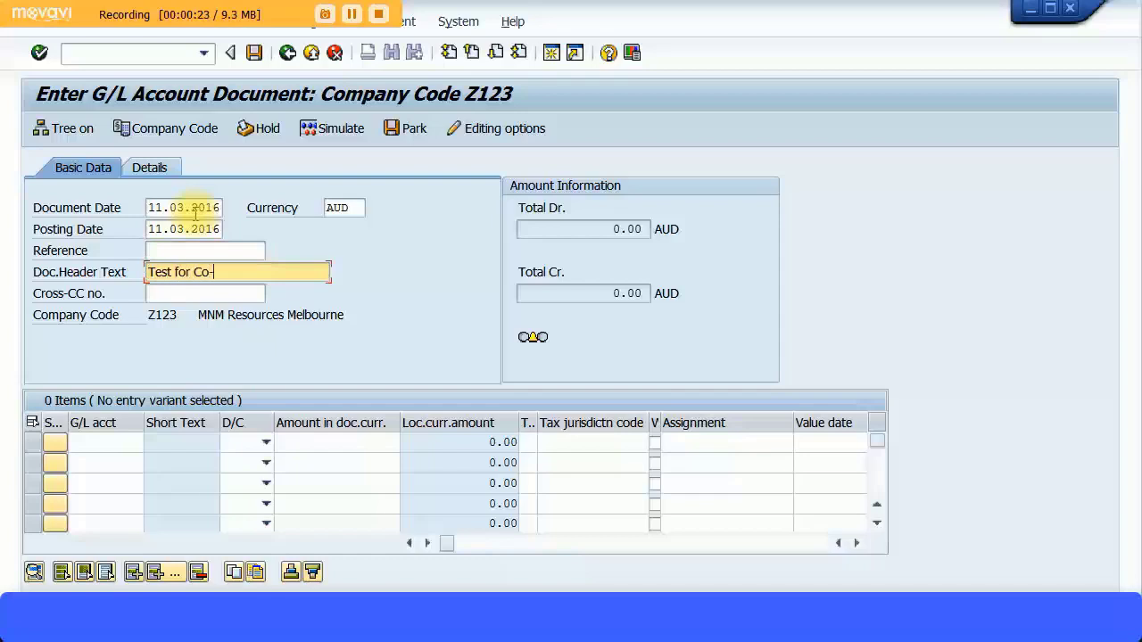
left_click(126, 442)
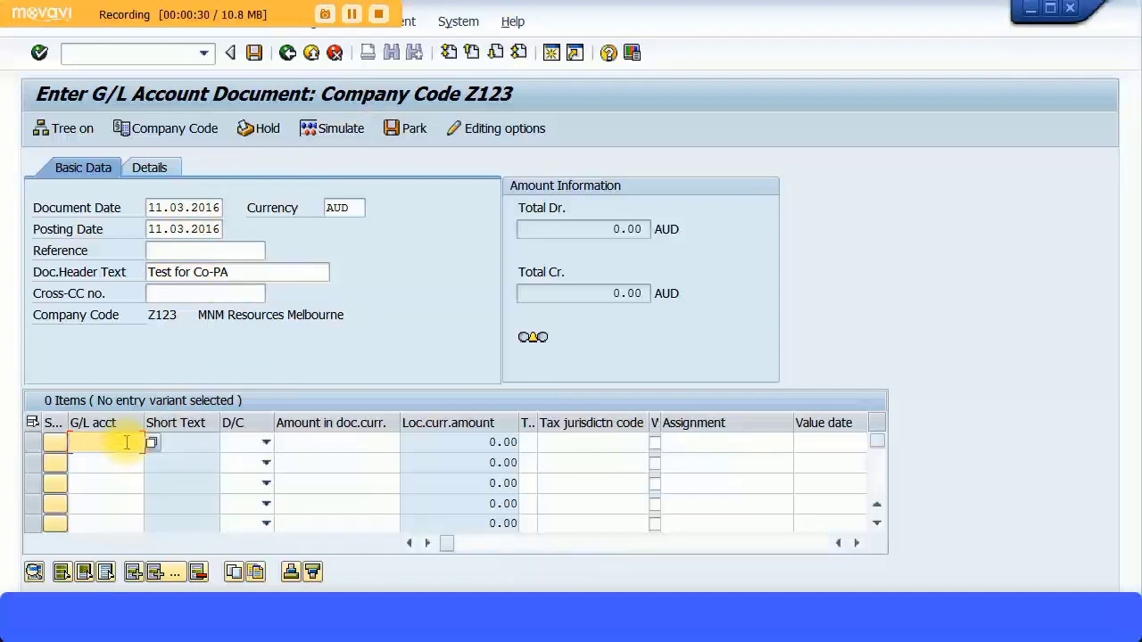
left_click(151, 443)
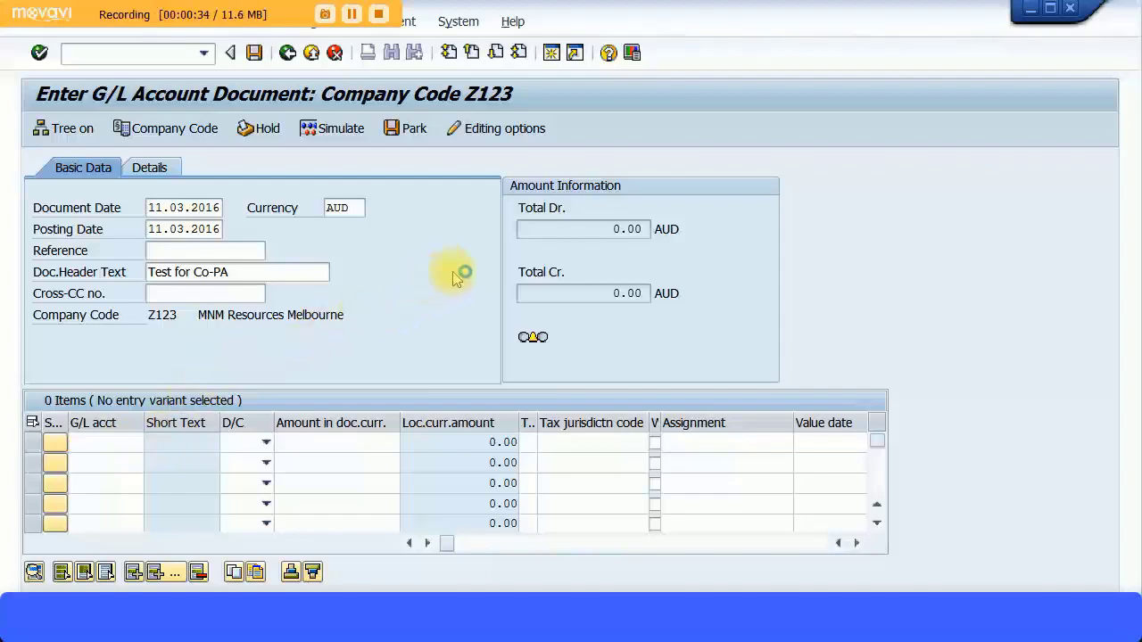
Put 505000 Advertising Expense on line 1 and 105000 ANZ BANK on line 2.
key("Return")
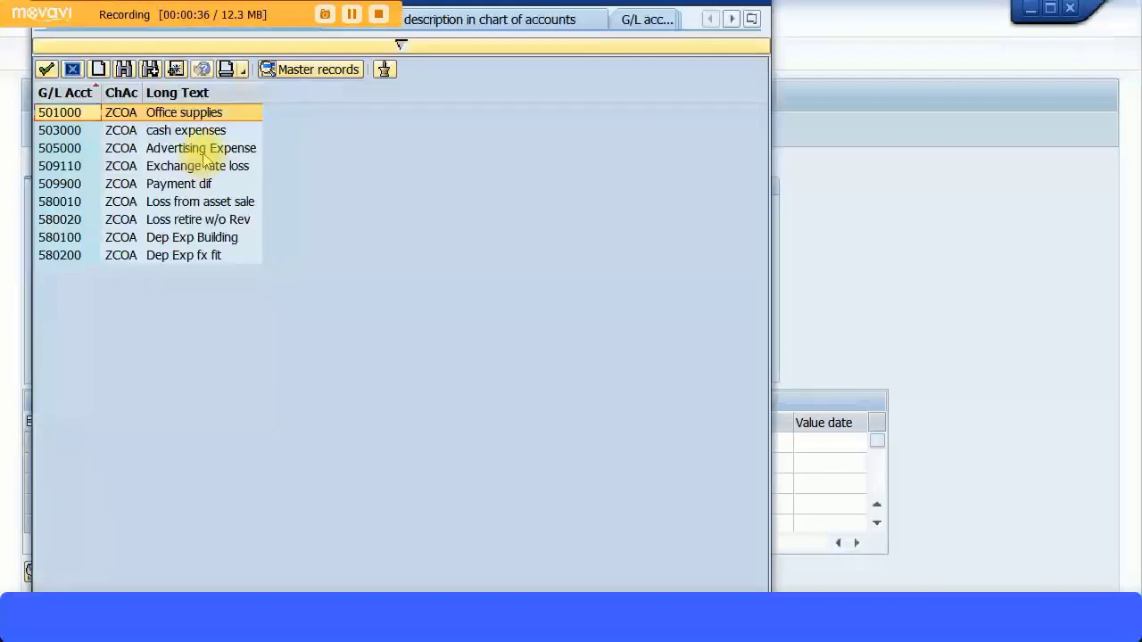
double_click(207, 150)
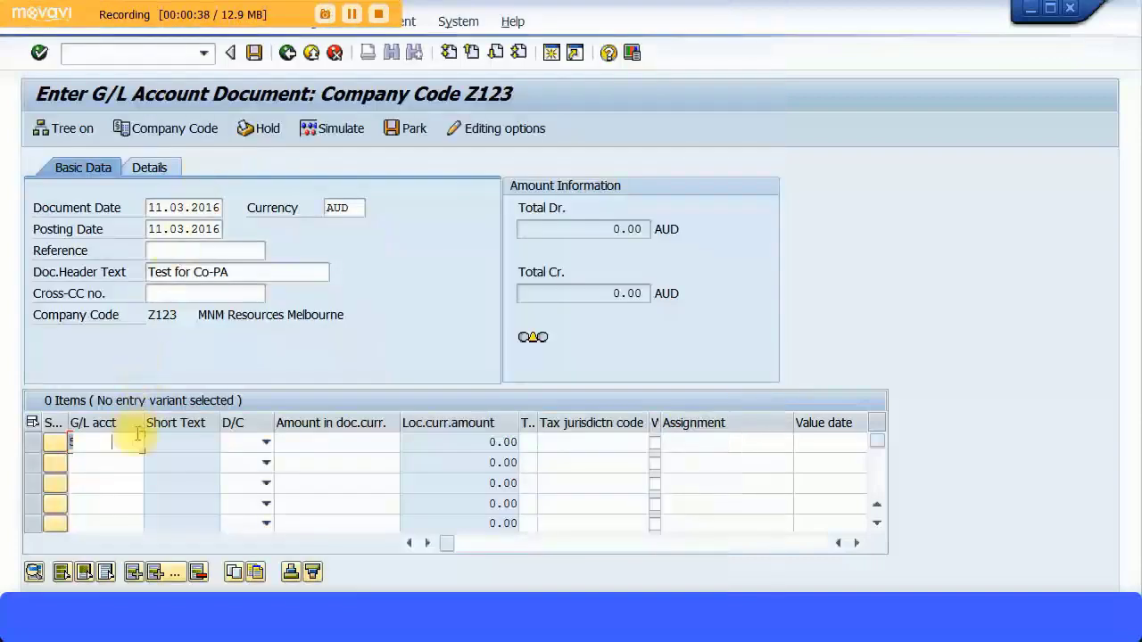
left_click(125, 461)
left_click(152, 464)
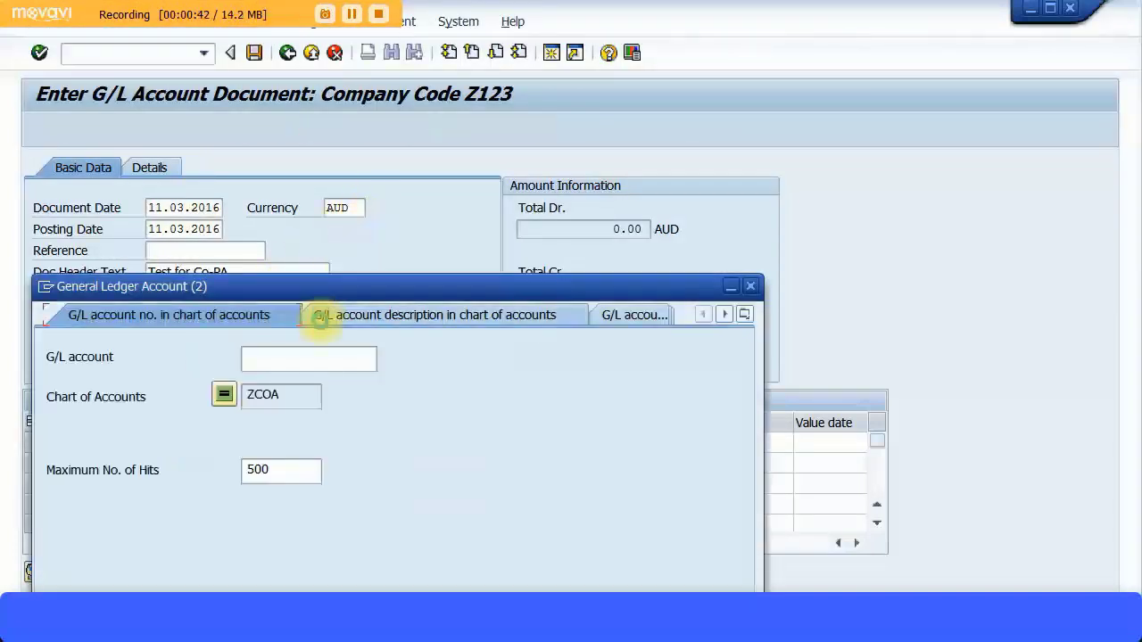
left_click(361, 366)
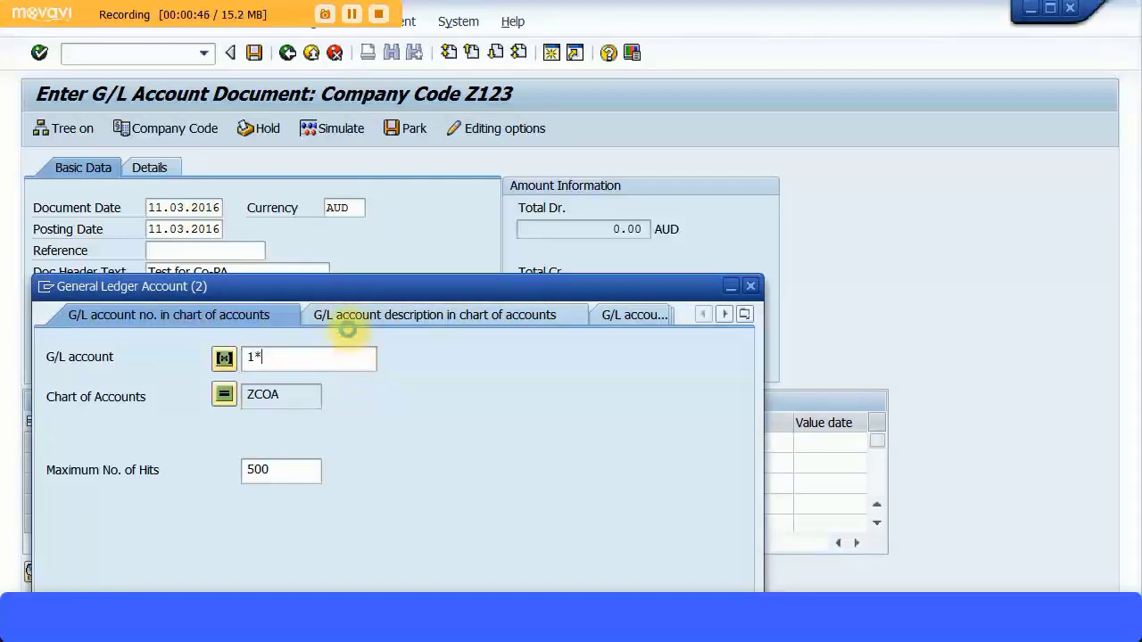
key("Return")
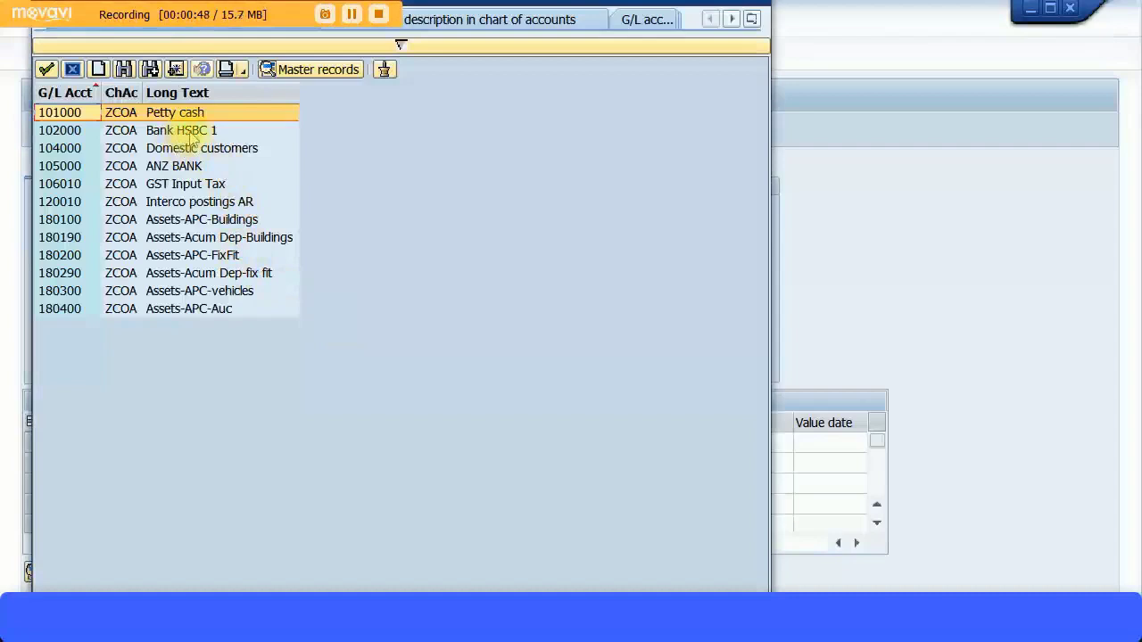
double_click(174, 166)
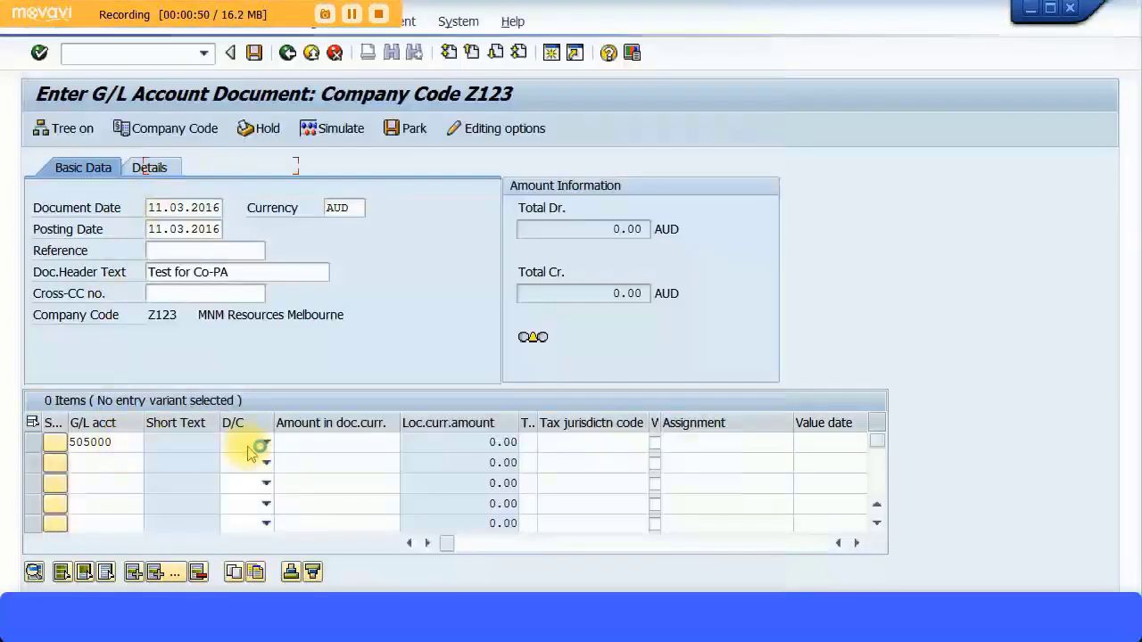
Make line 1 a debit and line 2 a credit, each for 1000 AUD.
left_click(265, 443)
left_click(234, 483)
left_click(266, 463)
left_click(234, 482)
left_click(316, 441)
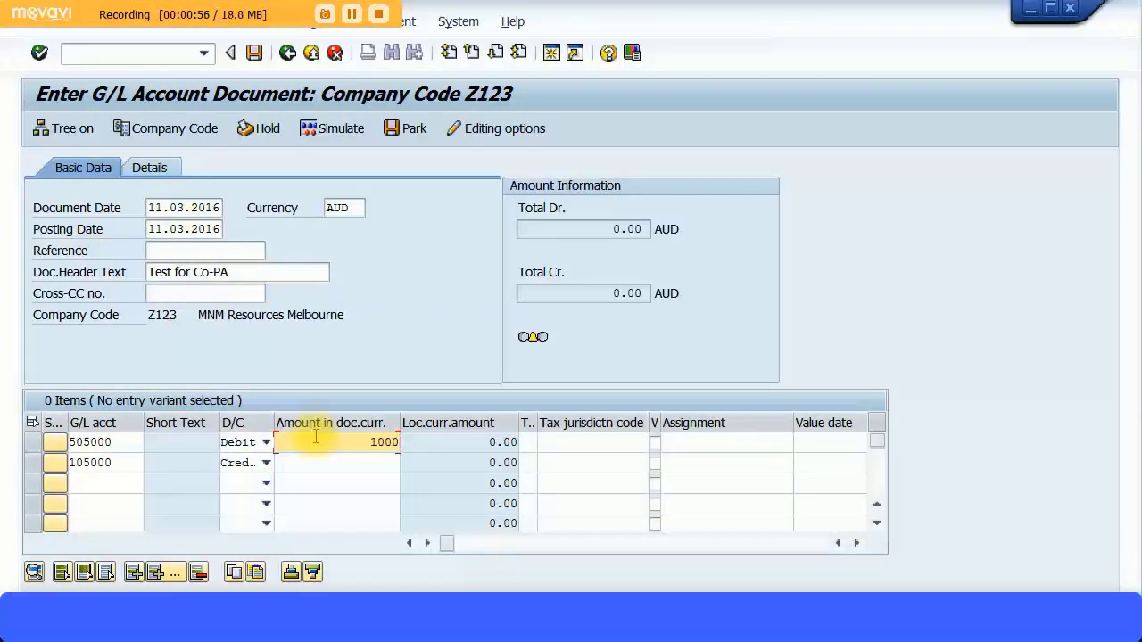
left_click(331, 461)
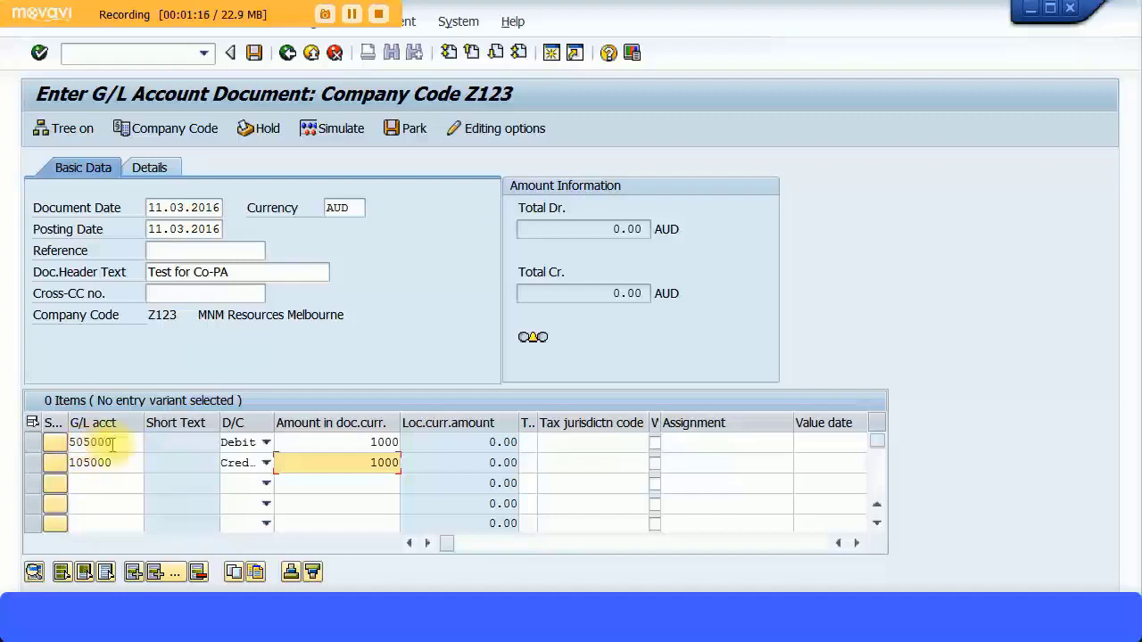
Open the 505000 line's detail screen to fill in its cost center P010.
left_click(382, 446)
left_click(382, 442)
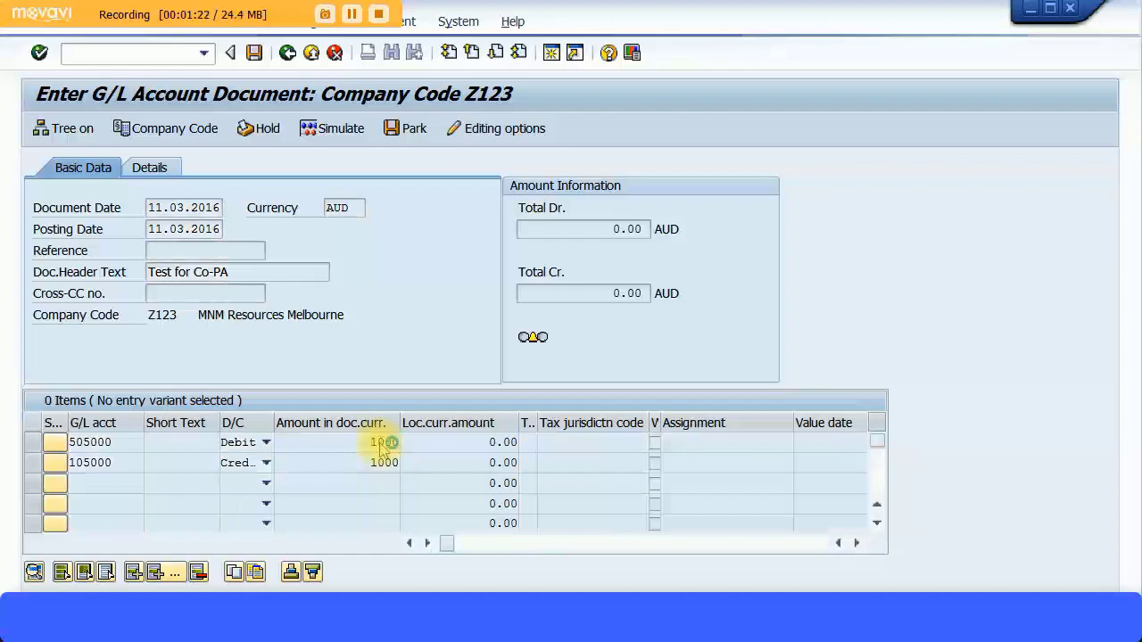
left_click(203, 298)
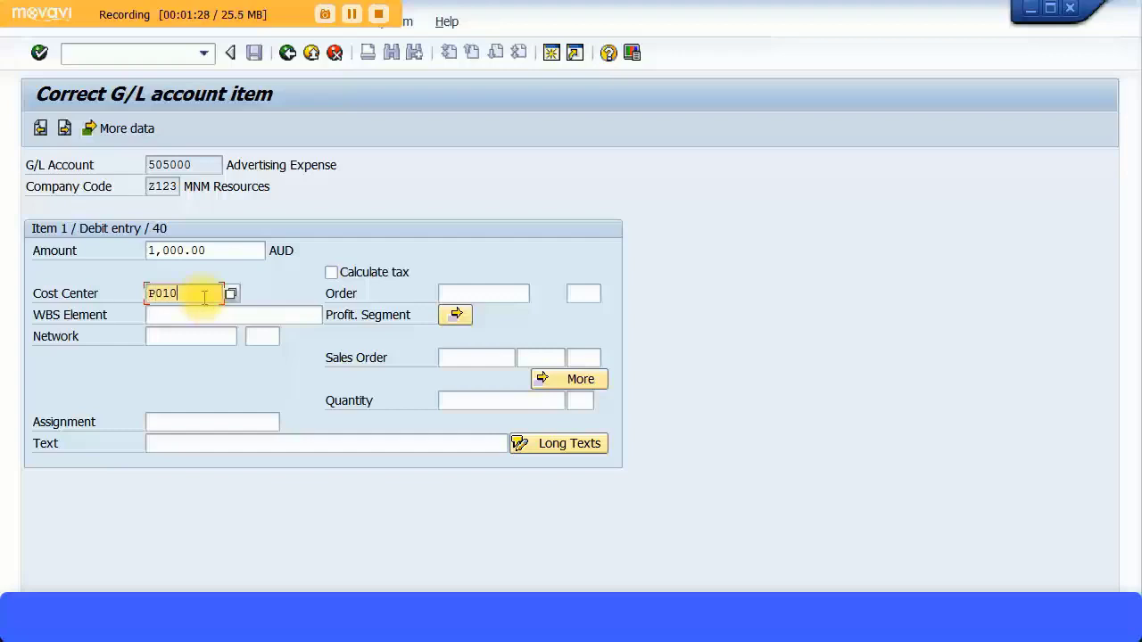
Open the profitability segment assignment for the P010 advertising expense line.
left_click(458, 316)
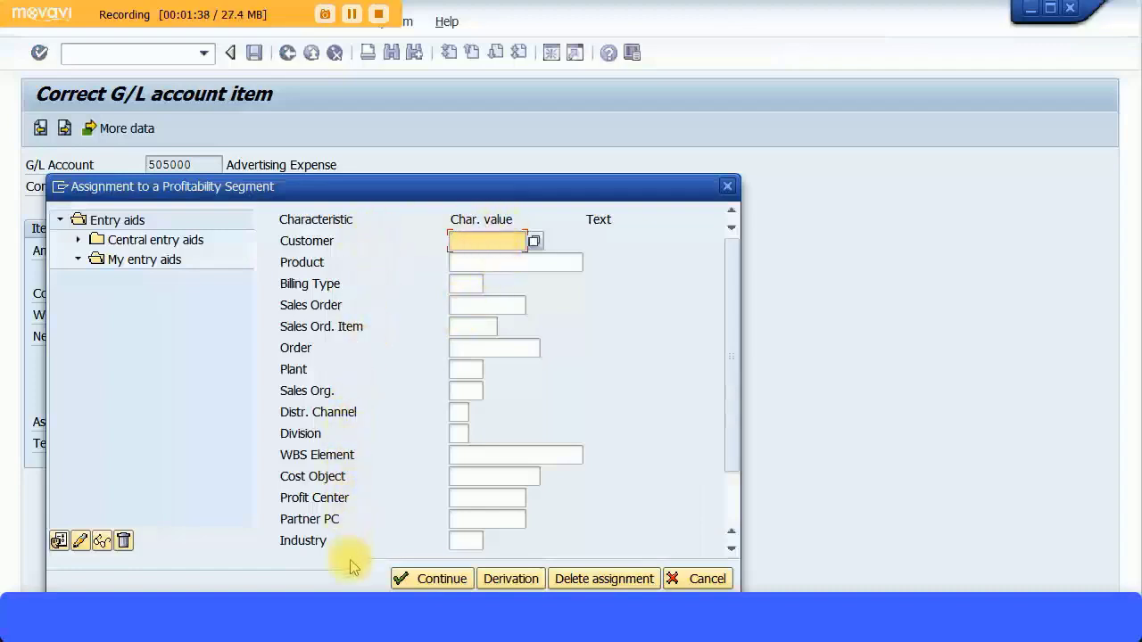
Pick ENER as the profitability segment's Industry.
scroll(528, 428, "down", 2)
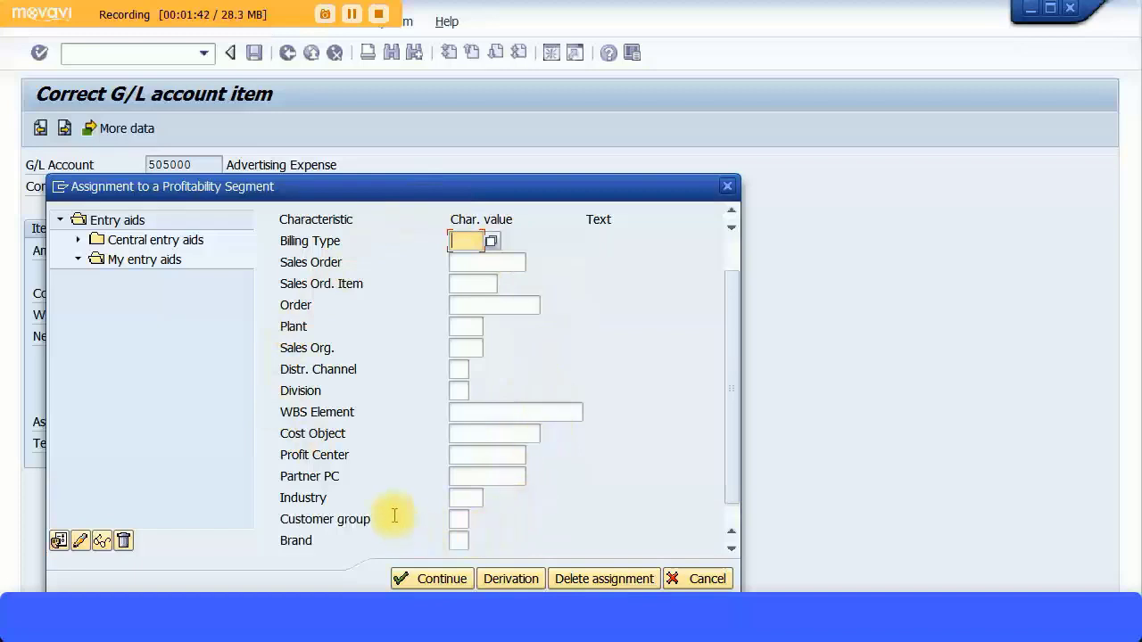
left_click(465, 498)
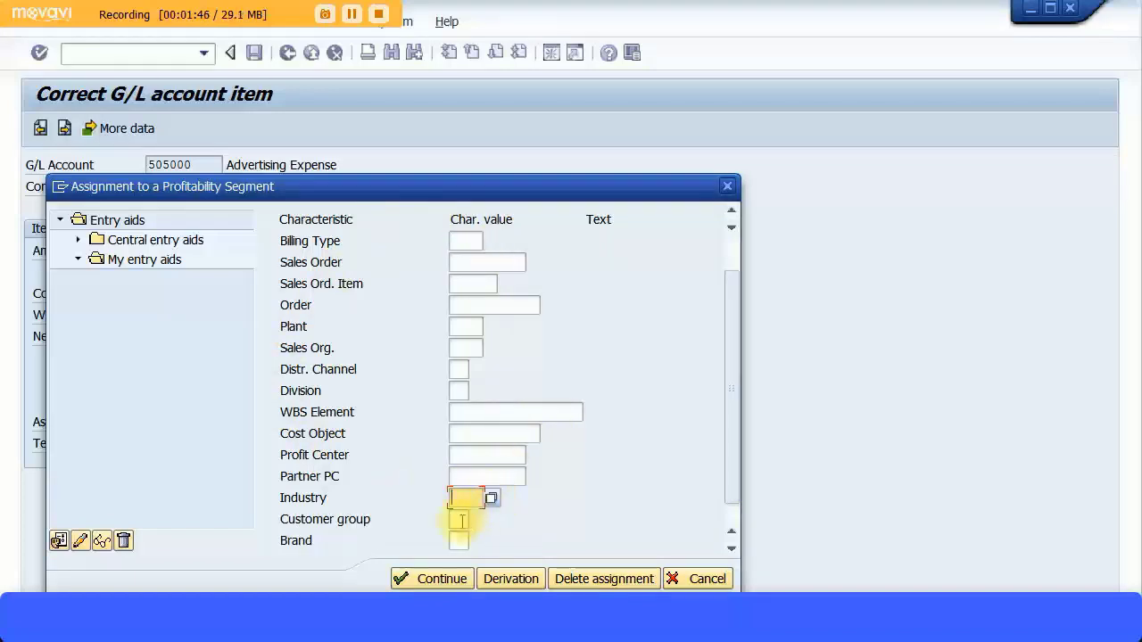
left_click(491, 497)
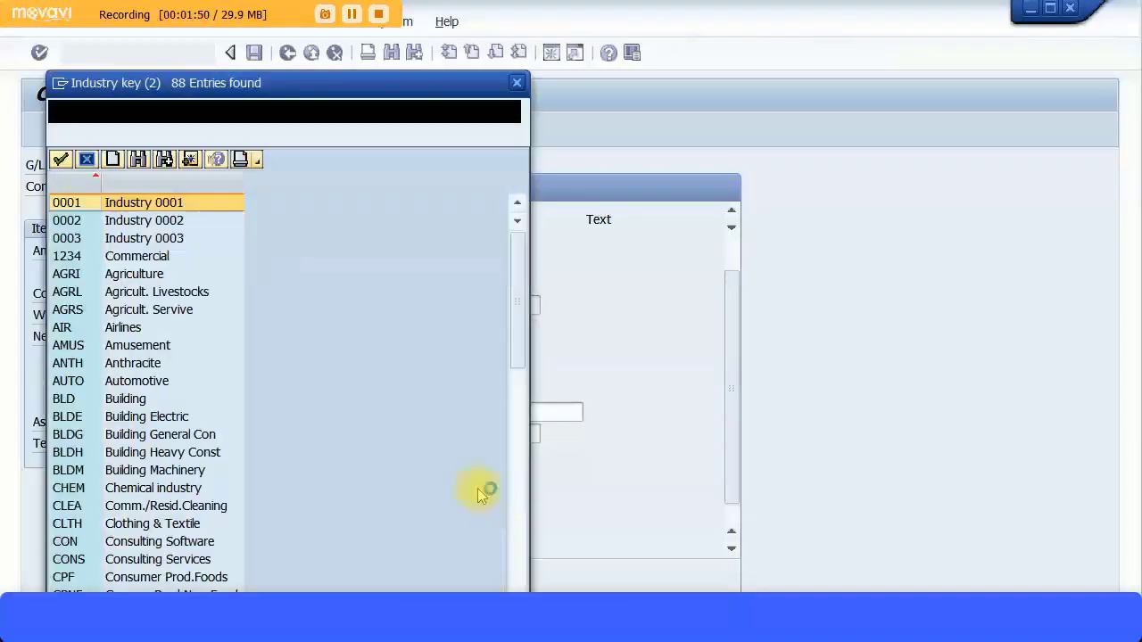
left_click(204, 353)
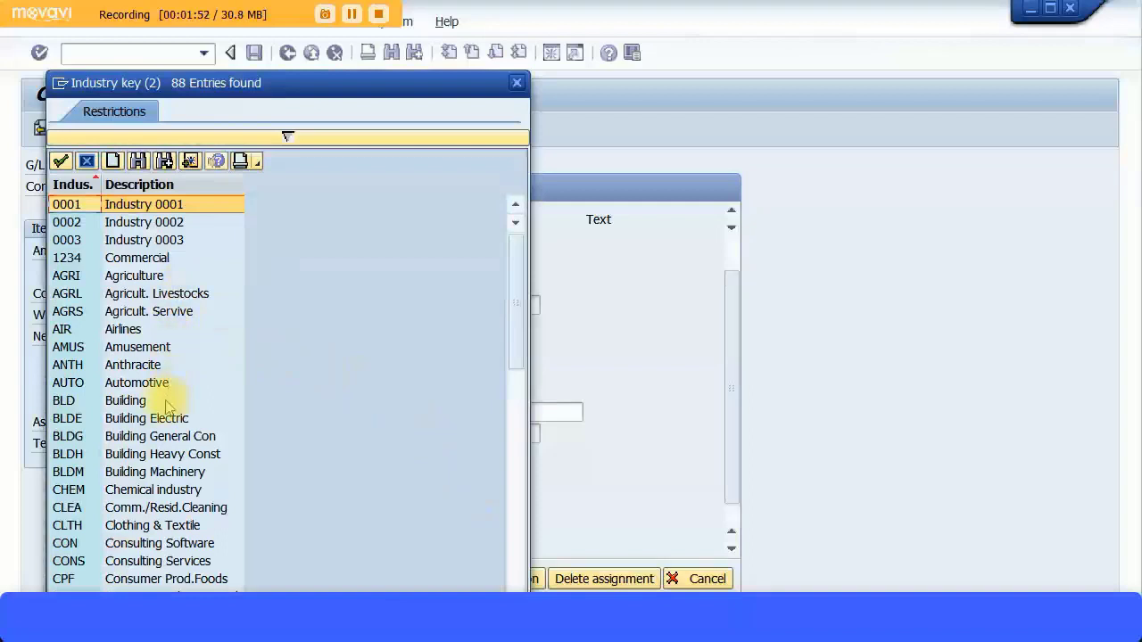
scroll(164, 580, "down", 3)
double_click(166, 580)
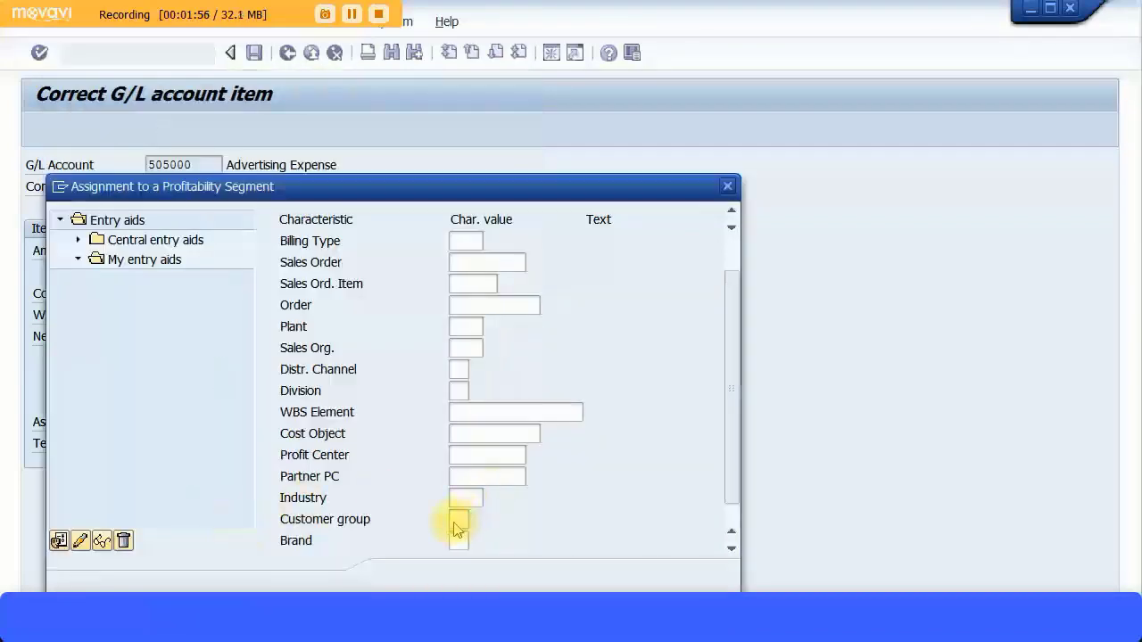
Set Customer group to 1A Industrial and Brand to 01 Toyota.
left_click(478, 520)
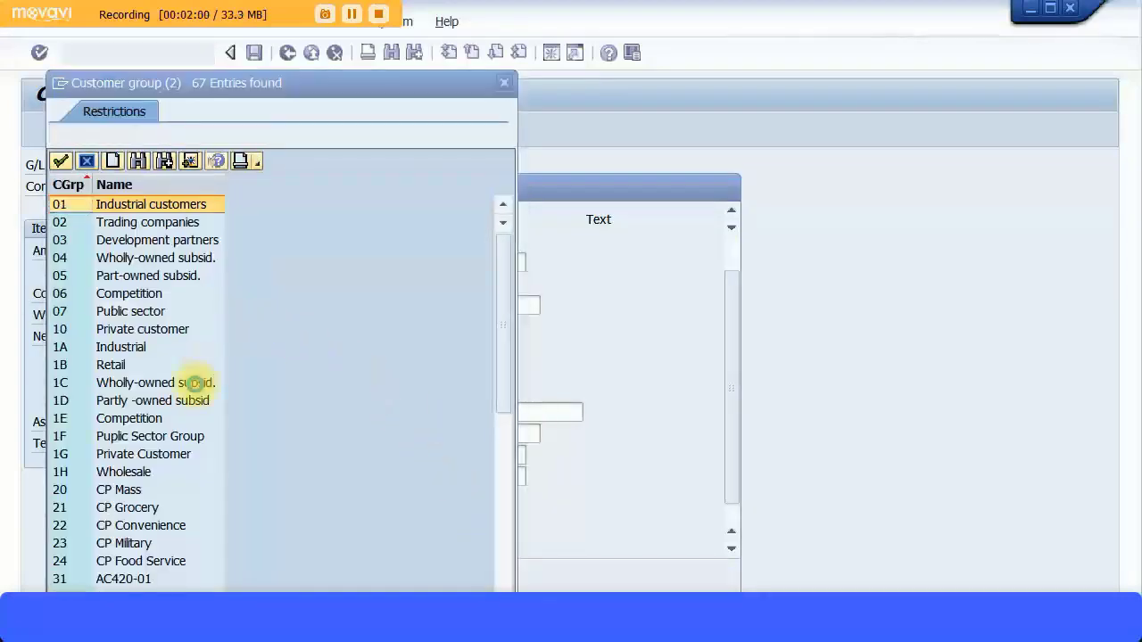
scroll(196, 390, "down", 2)
double_click(169, 239)
left_click(462, 540)
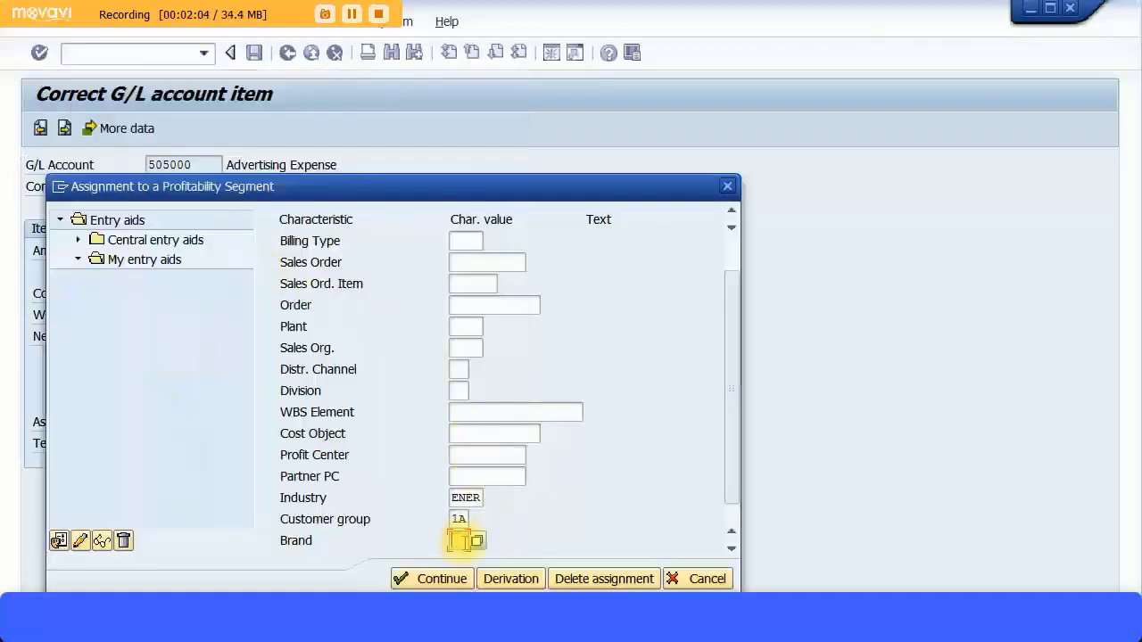
left_click(478, 542)
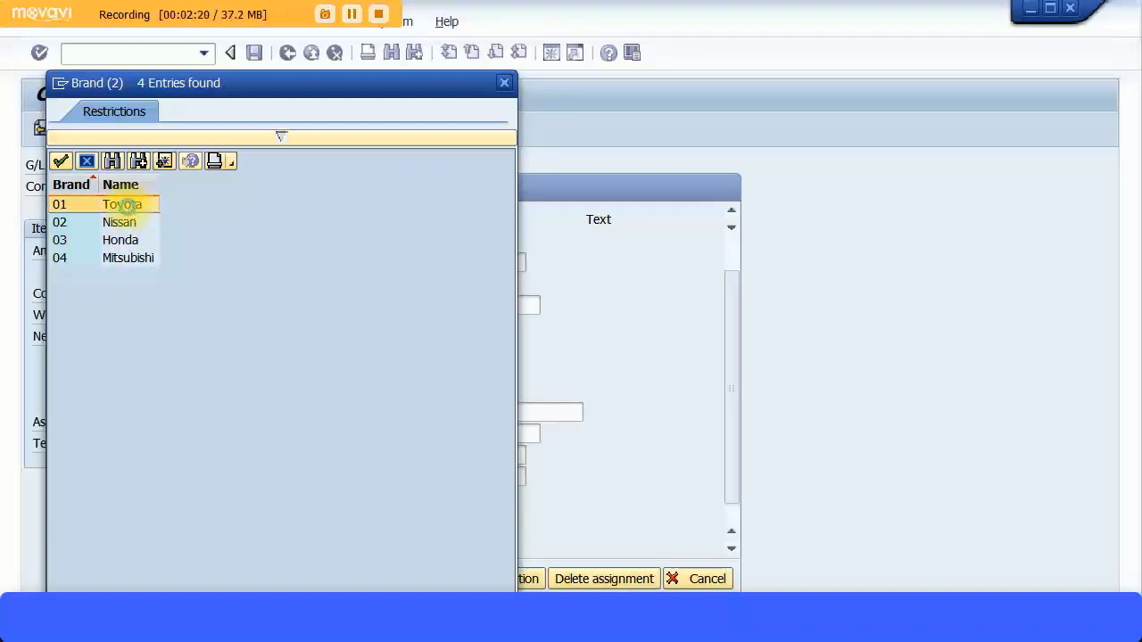
double_click(130, 204)
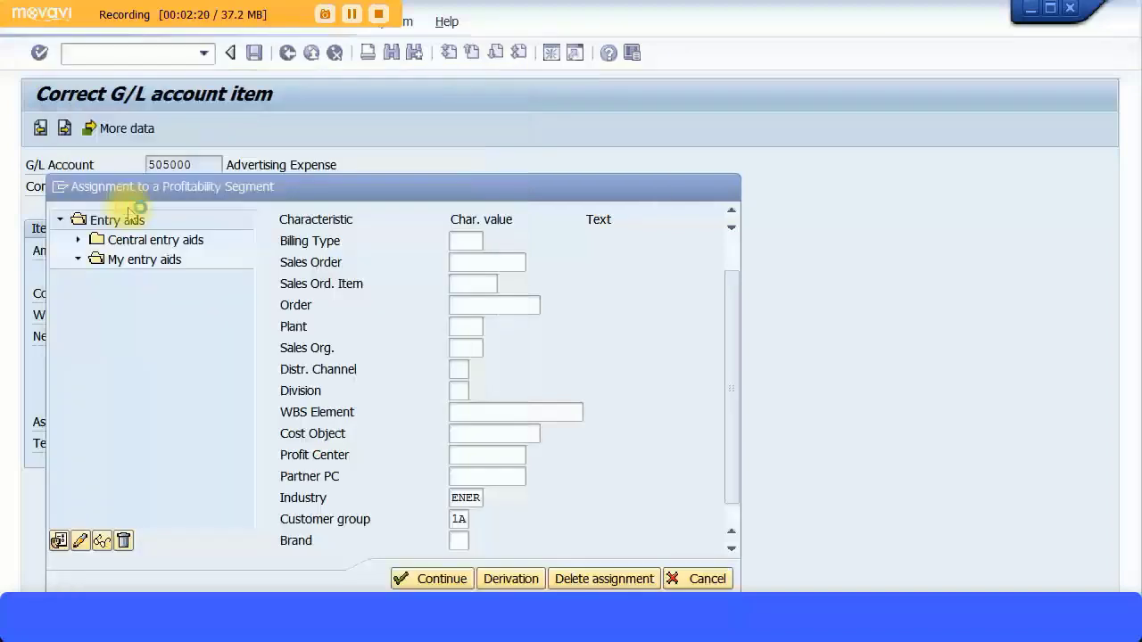
Confirm the segment assignment, check the posting simulation, and post the 1,000 AUD document.
left_click(441, 581)
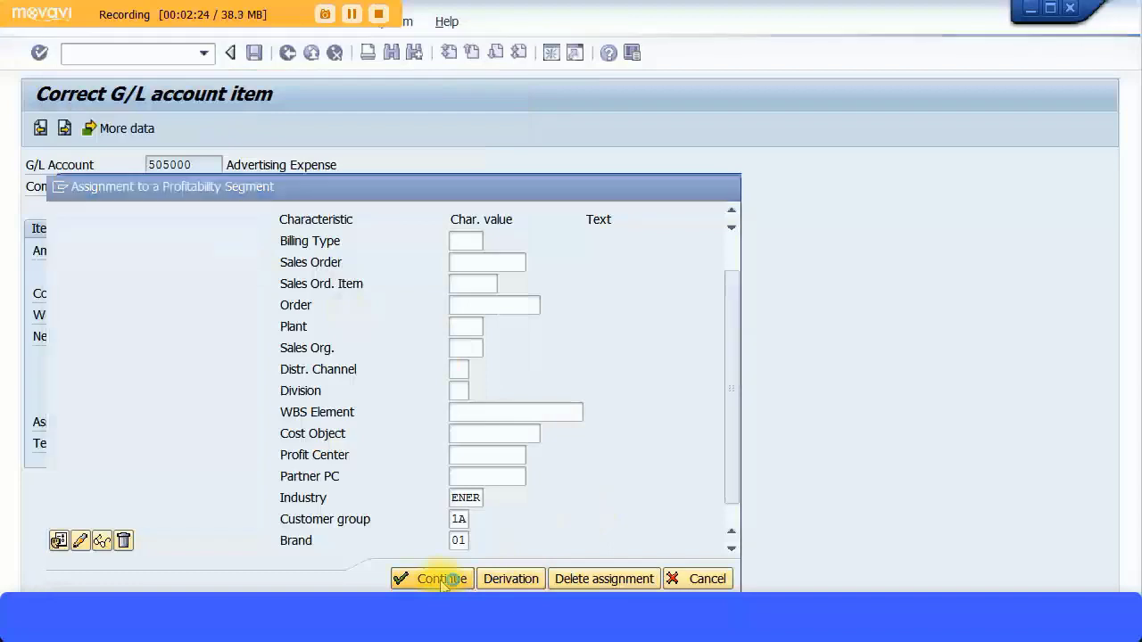
left_click(40, 128)
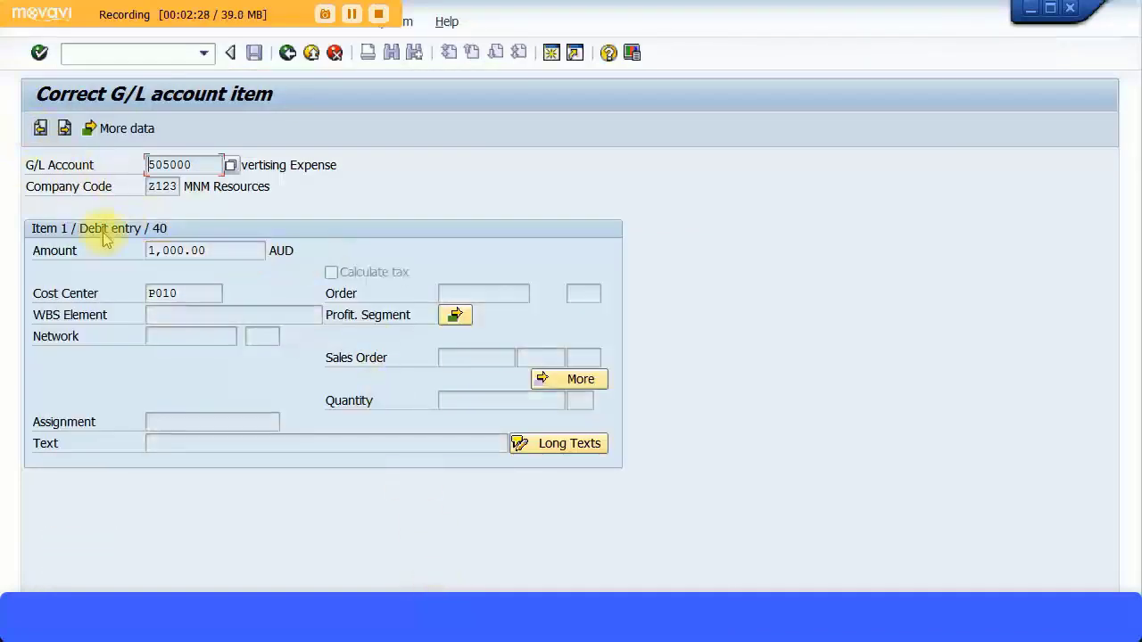
left_click(287, 52)
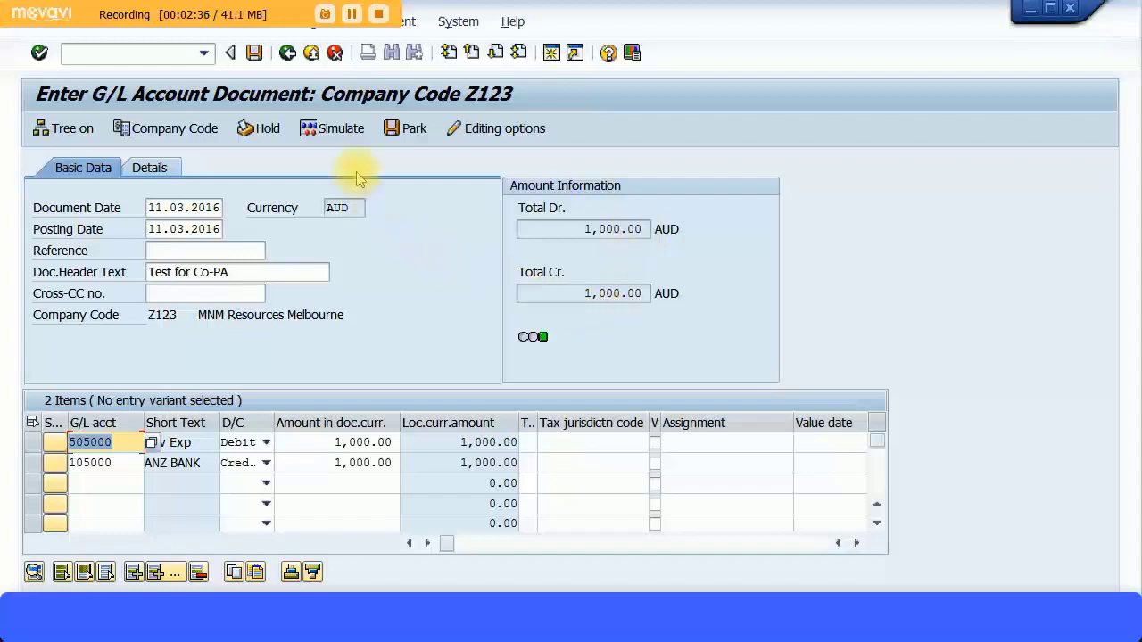
left_click(348, 134)
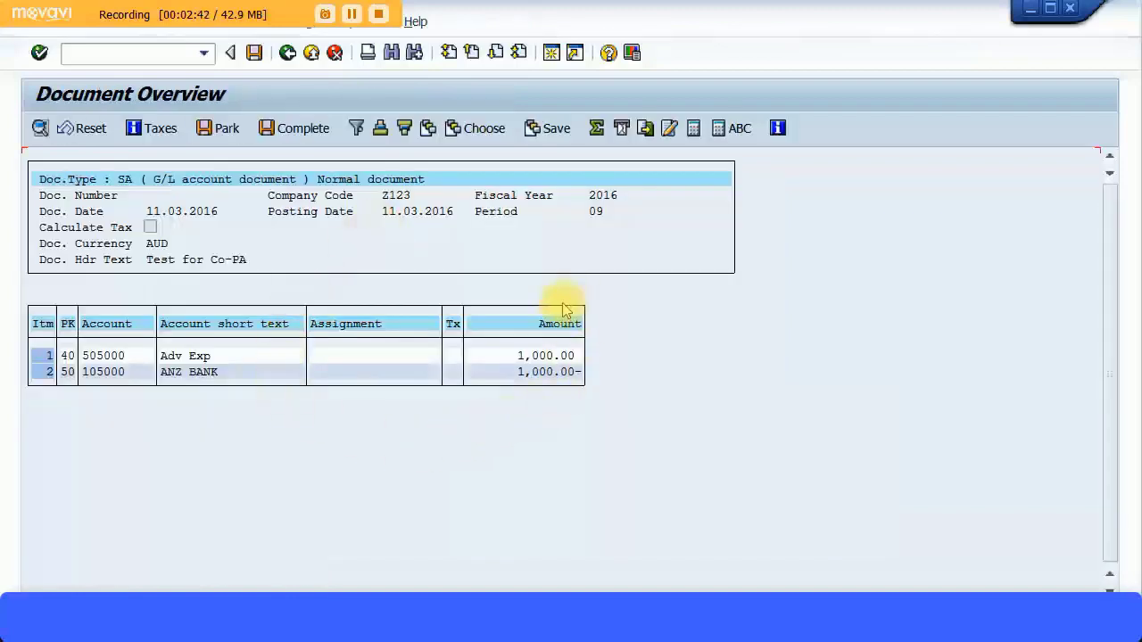
left_click(255, 54)
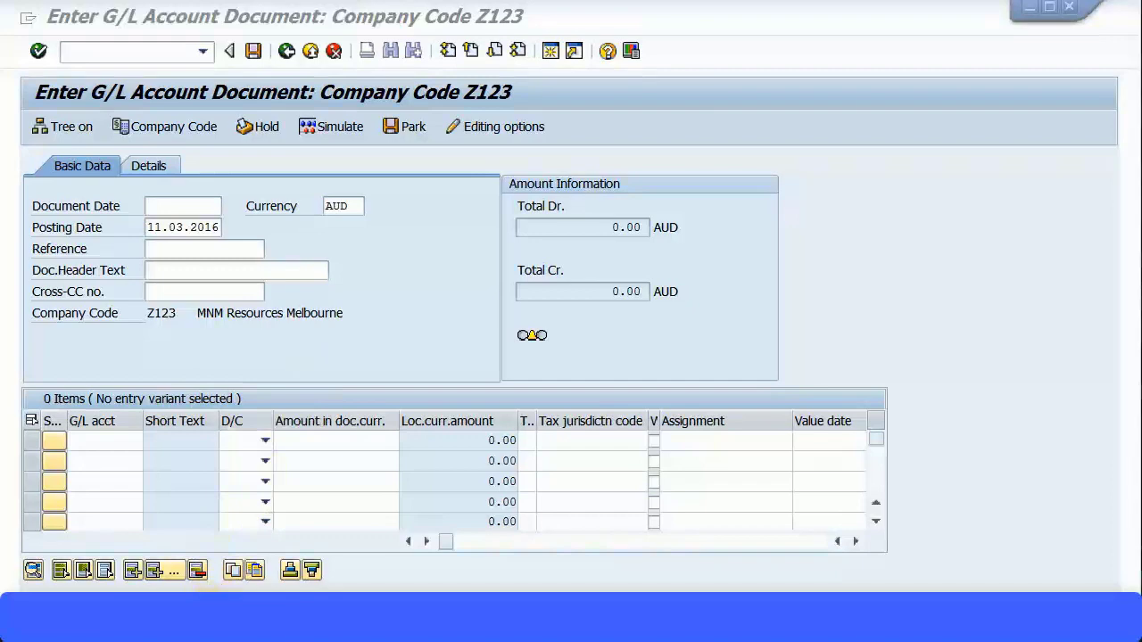
Display the just-posted document 100000009.
mouse_move(138, 16)
left_click(78, 20)
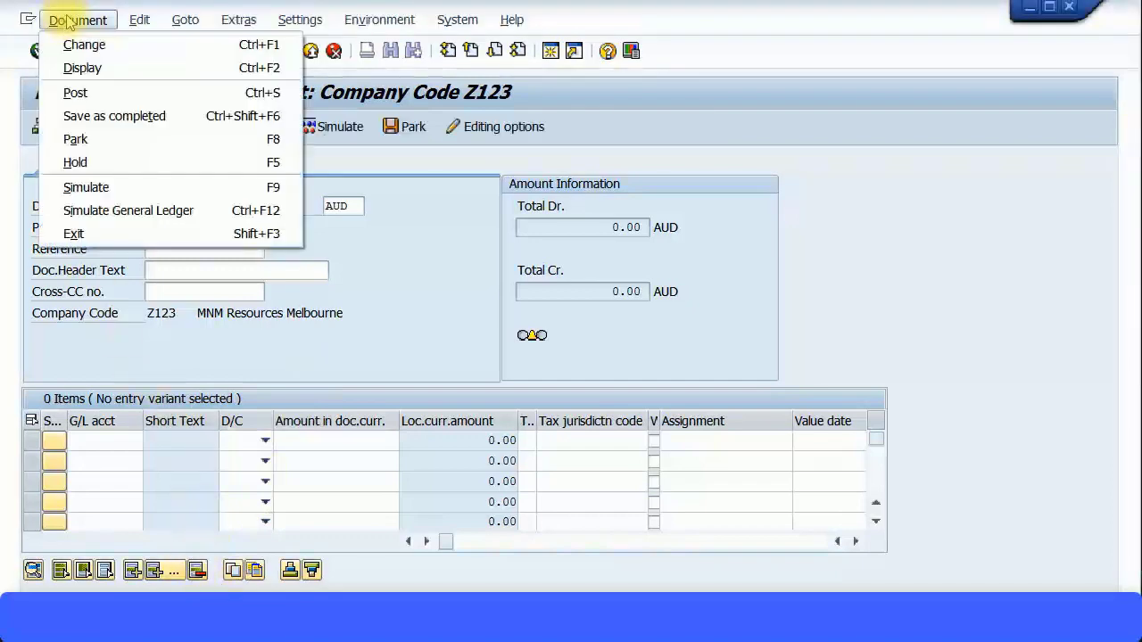
left_click(78, 70)
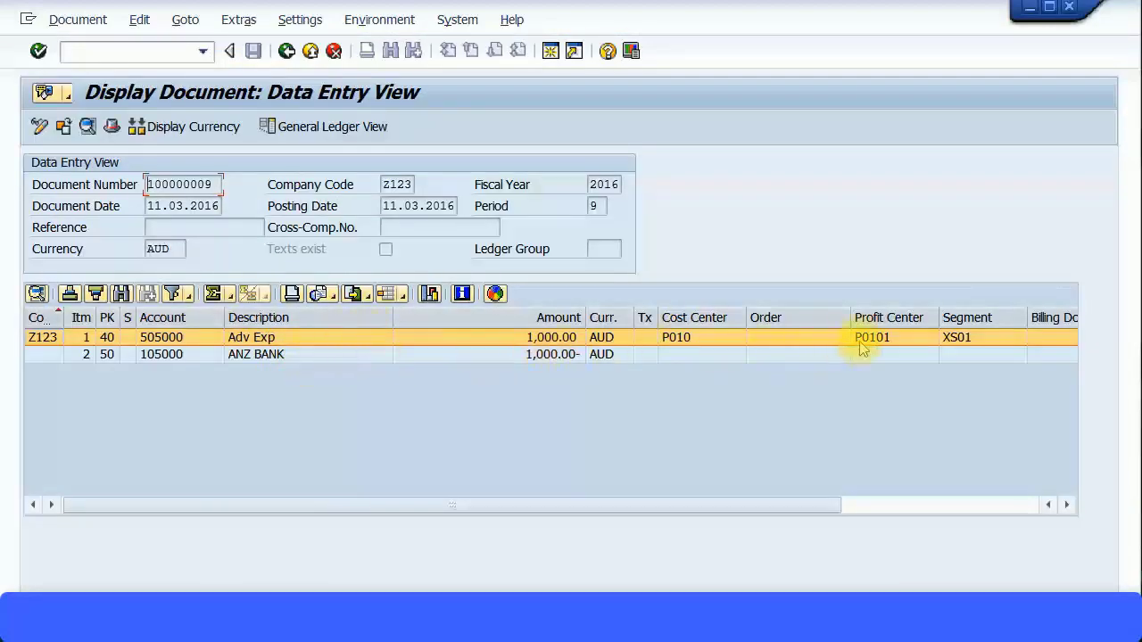
left_click(933, 507)
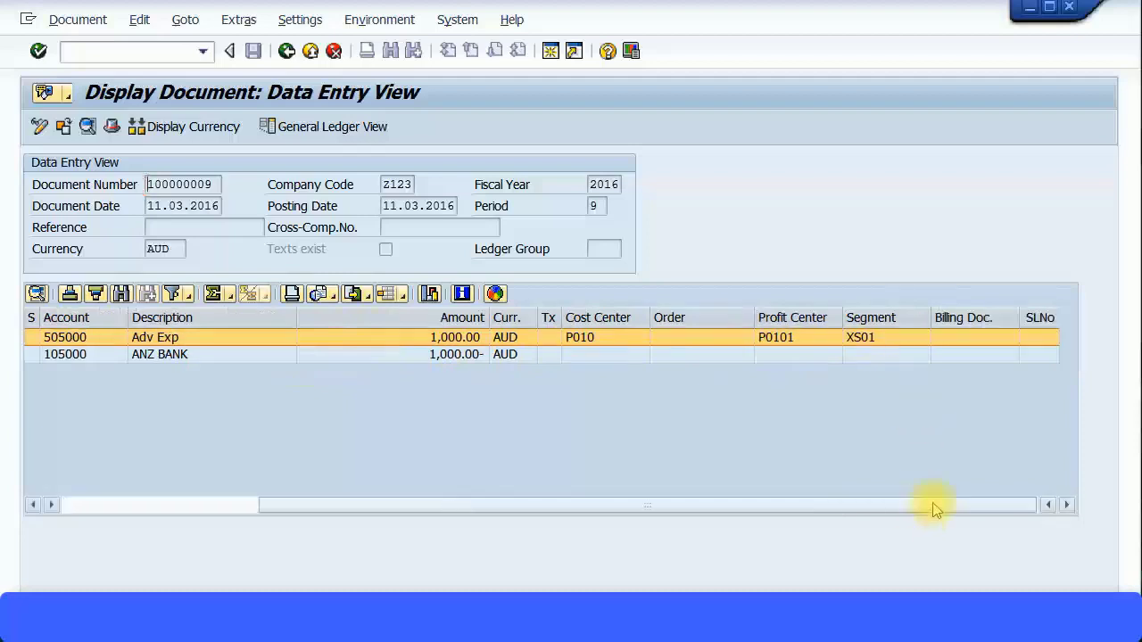
left_click_drag(777, 517, 647, 515)
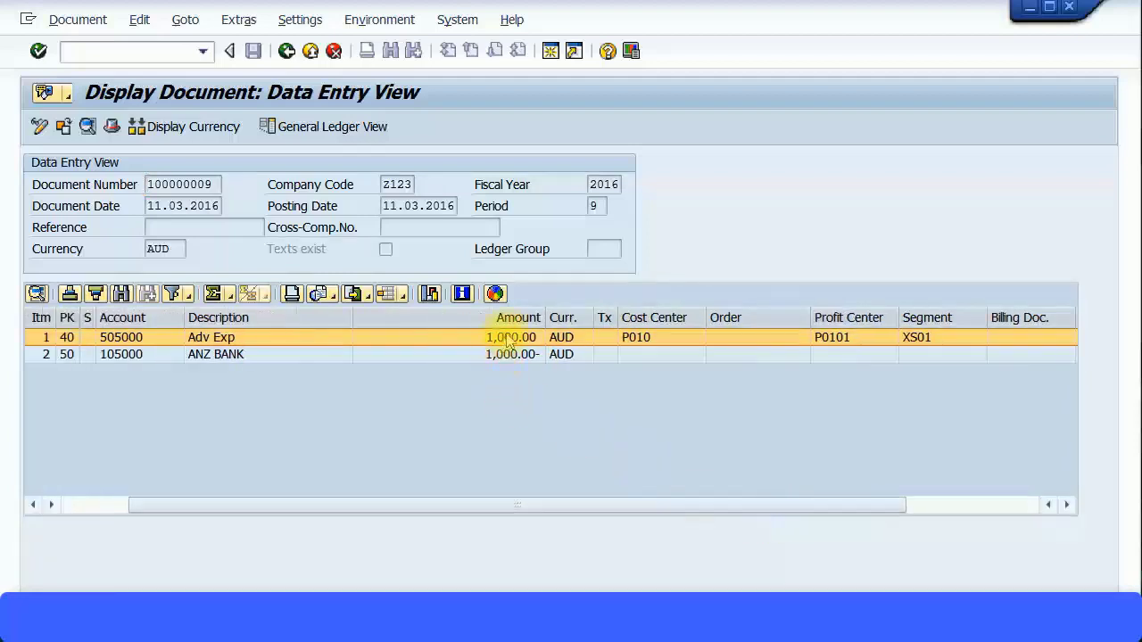
Check line 1's profitability segment: ENER, 1A, brand 1 and P0101.
double_click(507, 340)
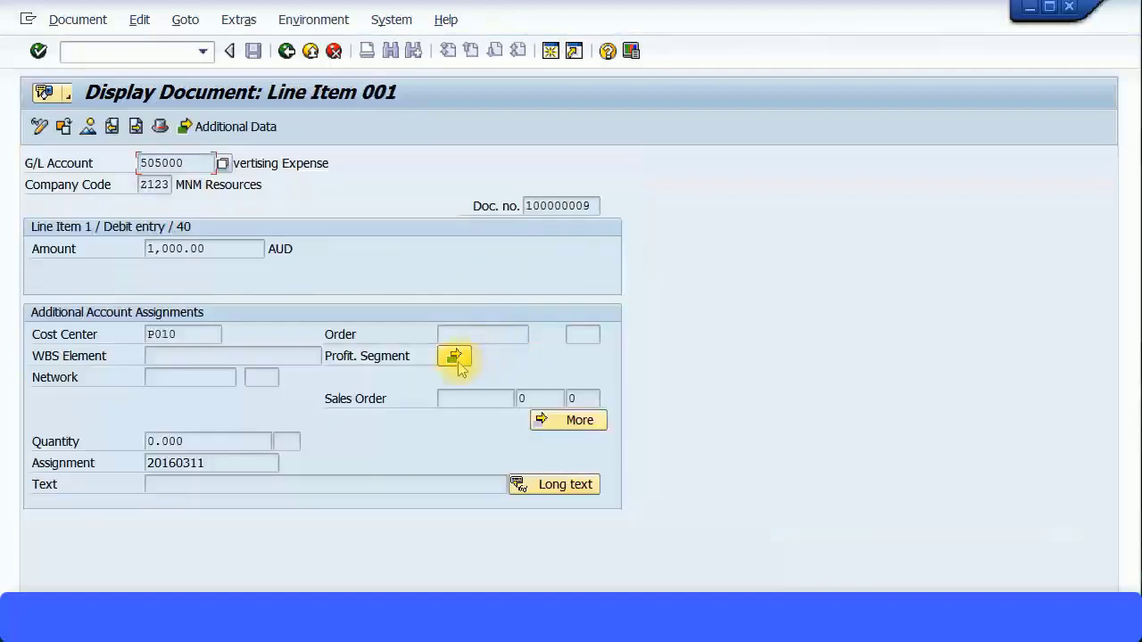
left_click(455, 356)
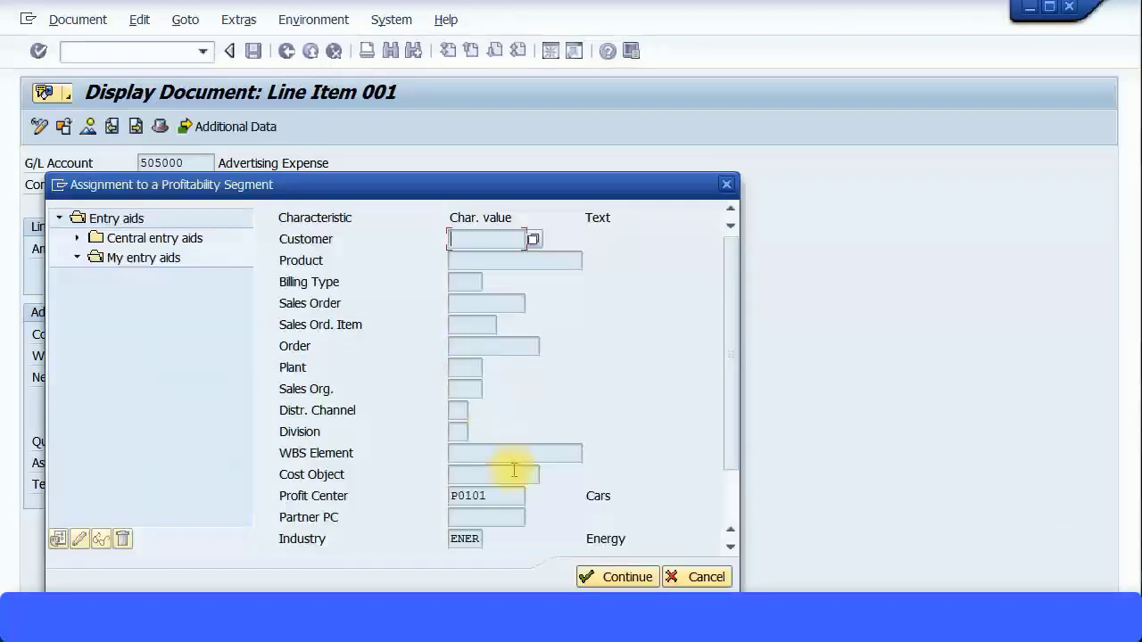
scroll(513, 478, "down", 2)
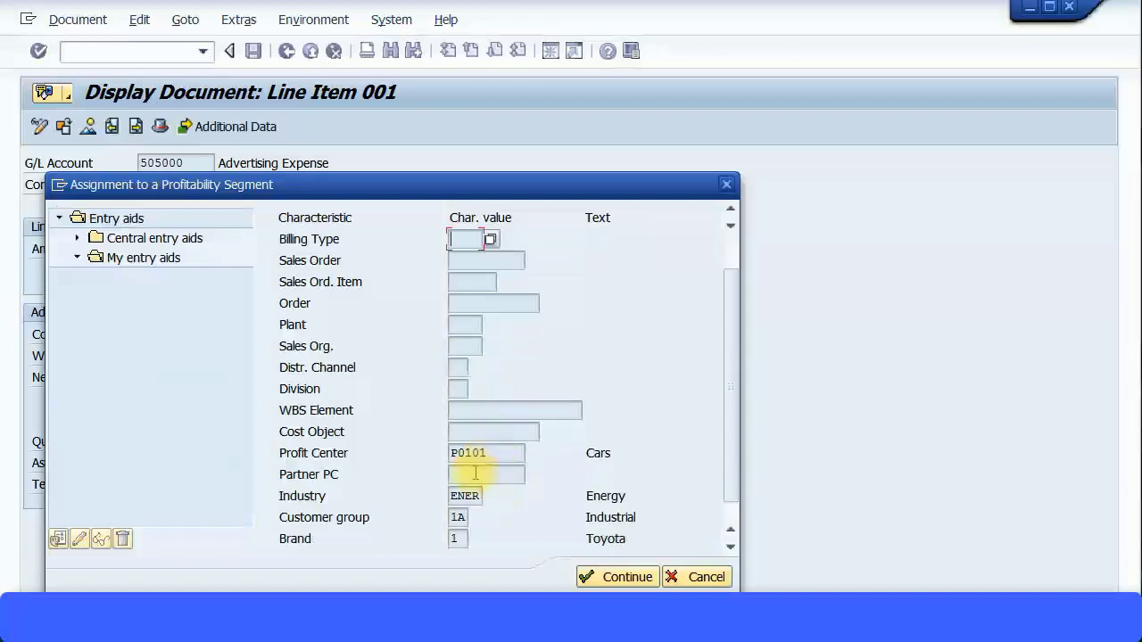
scroll(477, 460, "down", 1)
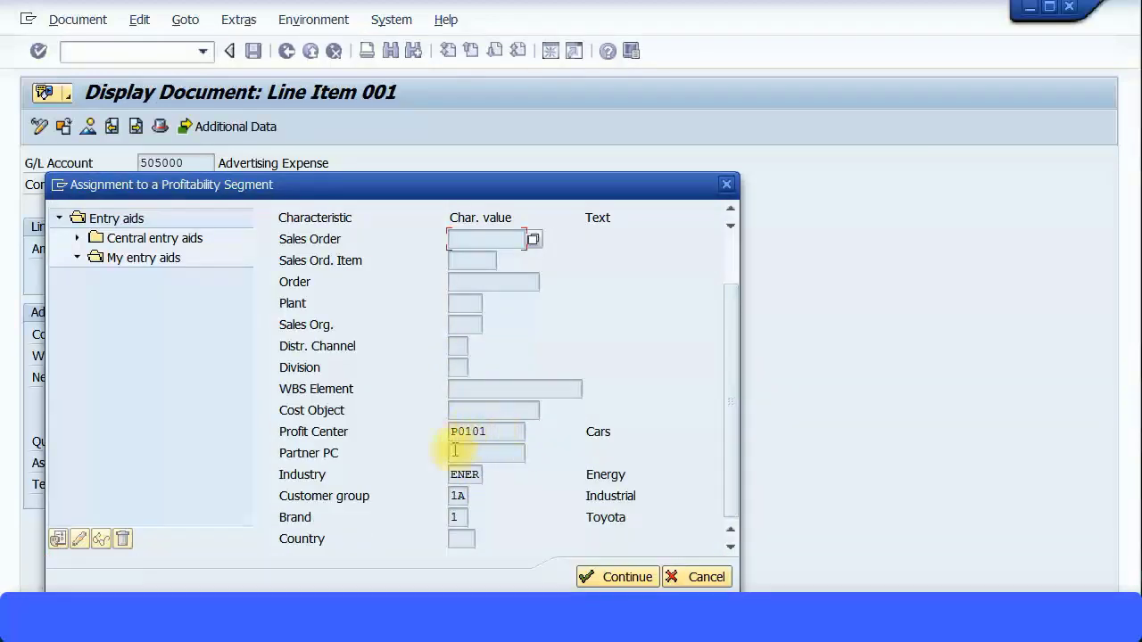
scroll(457, 466, "down", 1)
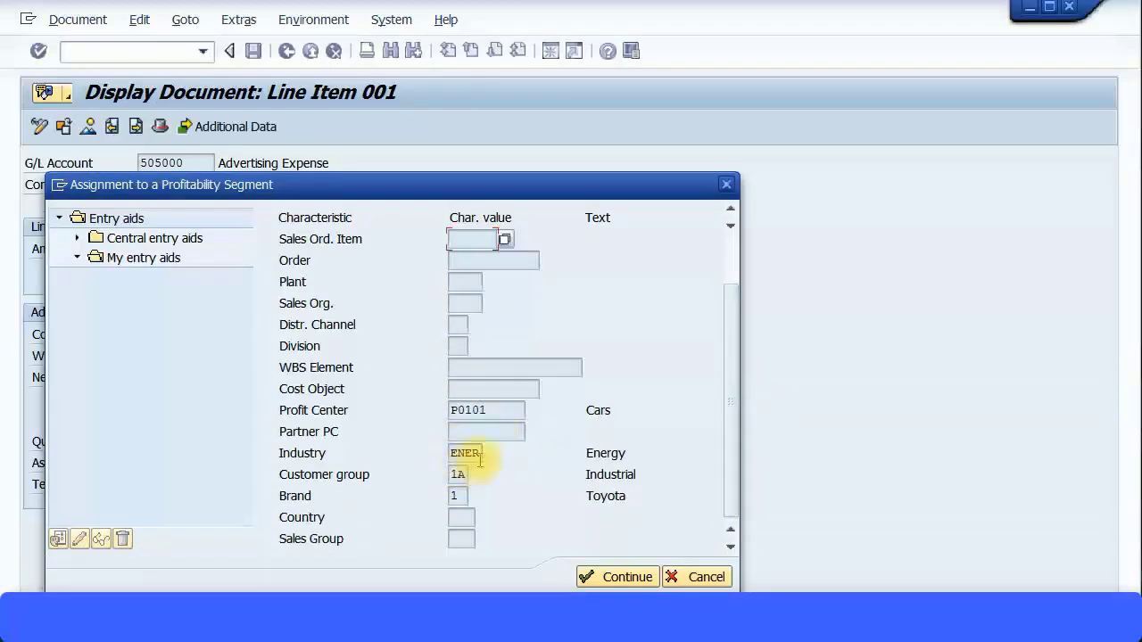
left_click(633, 580)
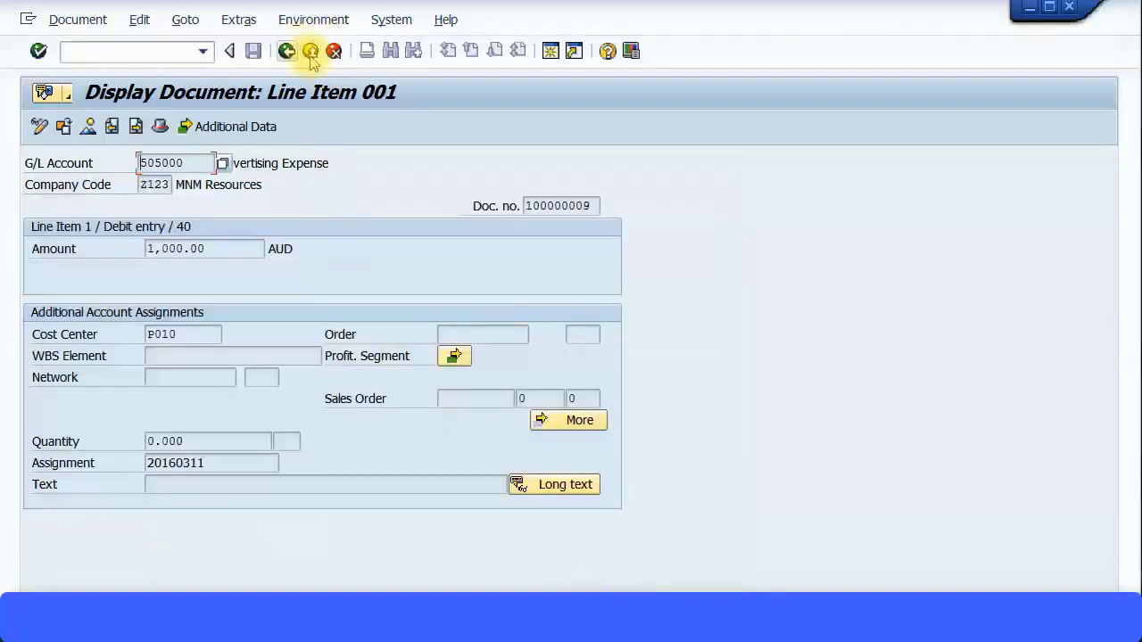
Leave the document and start FD01 for Z123 using a reference customer.
left_click(309, 50)
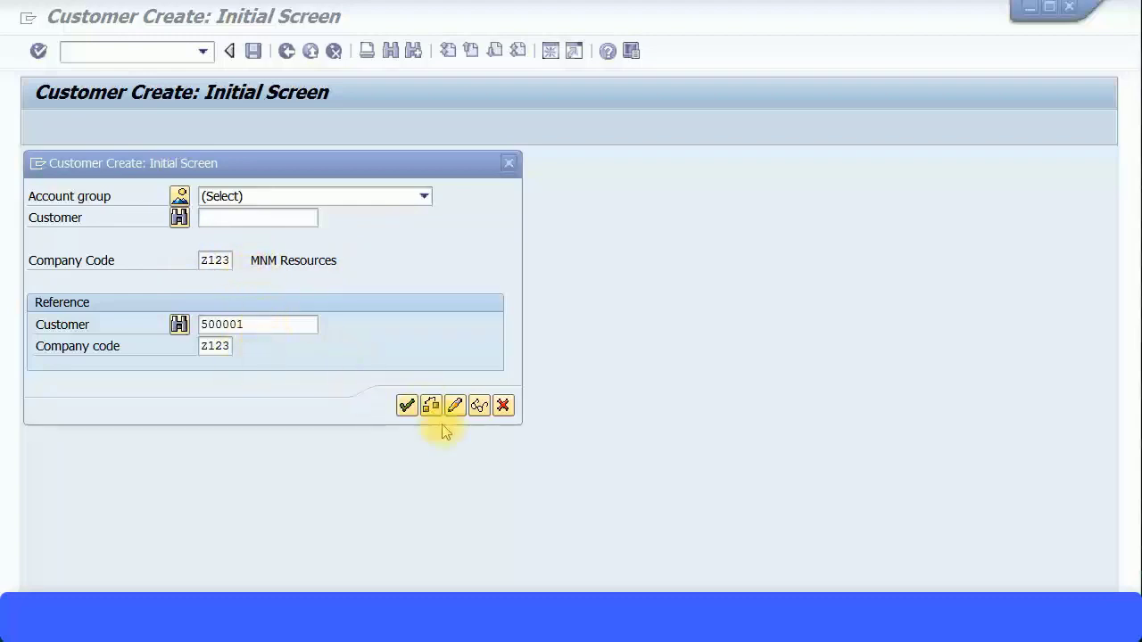
left_click(407, 409)
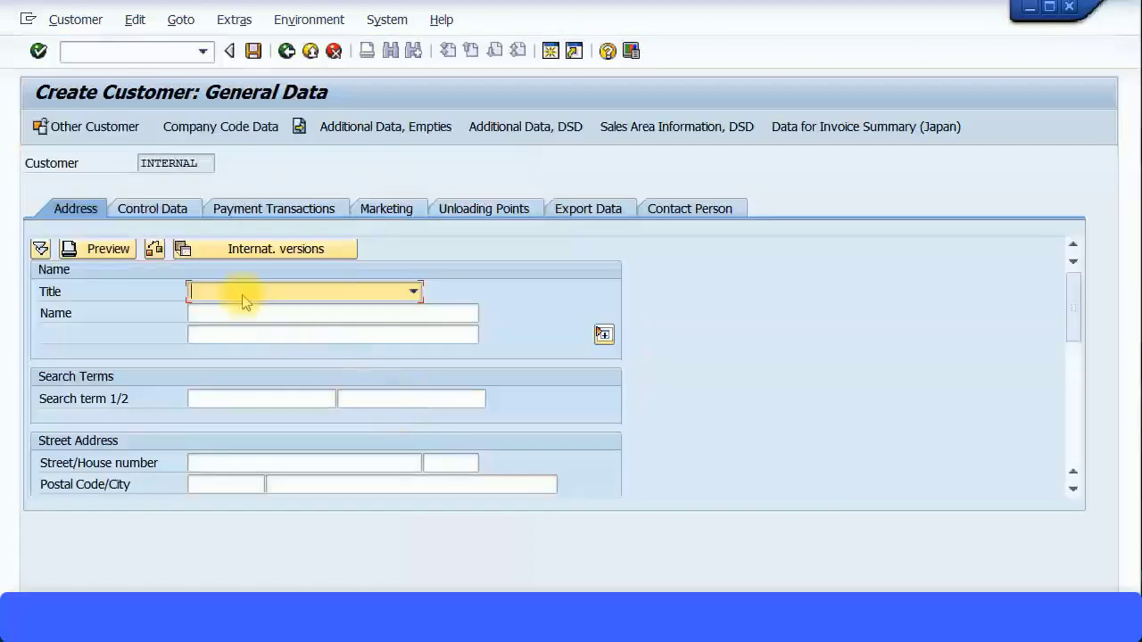
Enter title Company, name Pegasus Ltd and search term Pegasus on the Address tab.
left_click(243, 297)
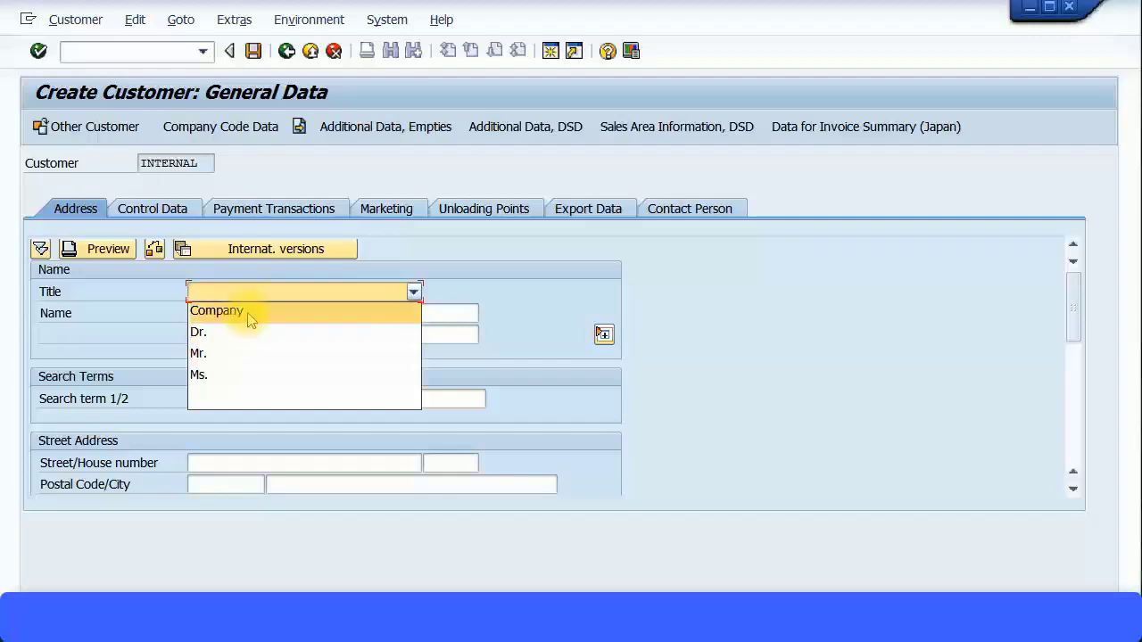
left_click(248, 311)
left_click(245, 319)
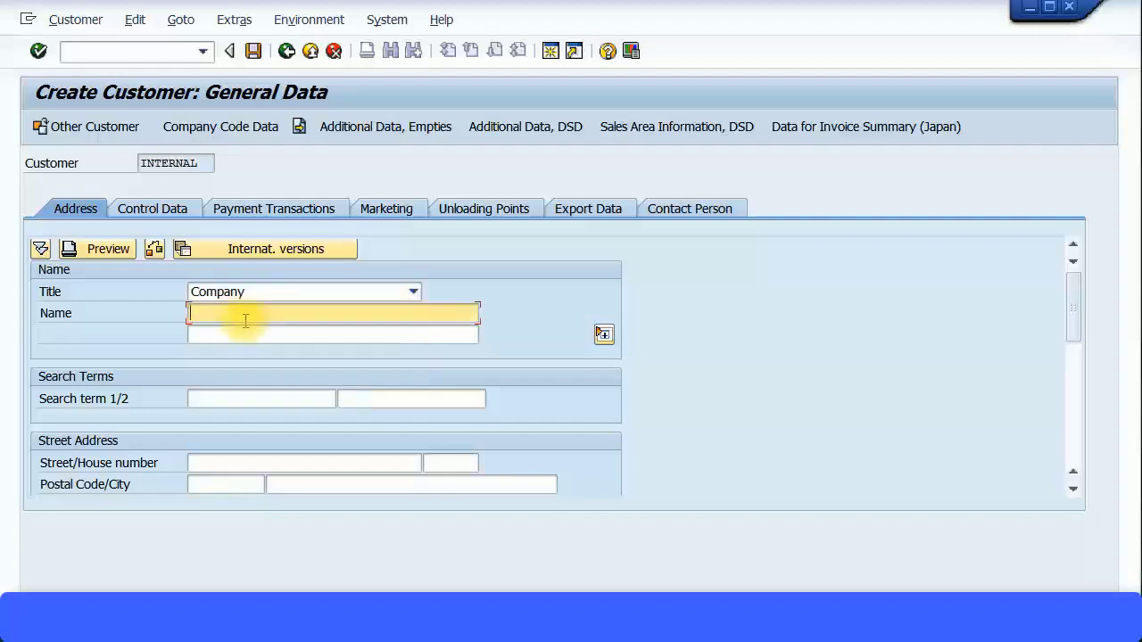
type("Pegasus Ltd")
left_click(247, 398)
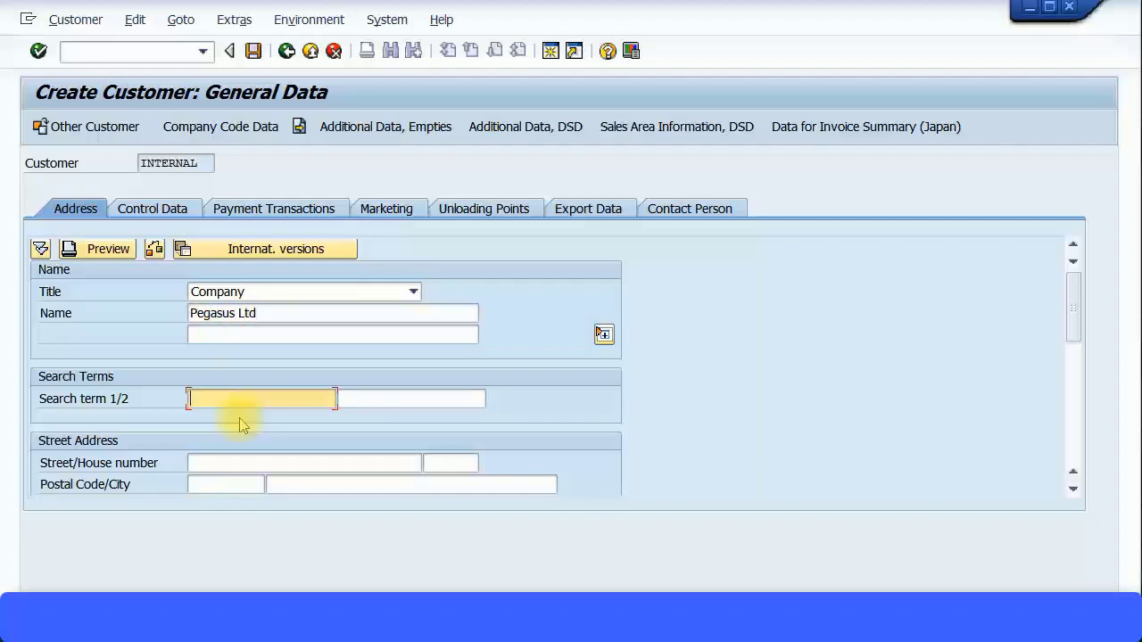
type("Pegasus")
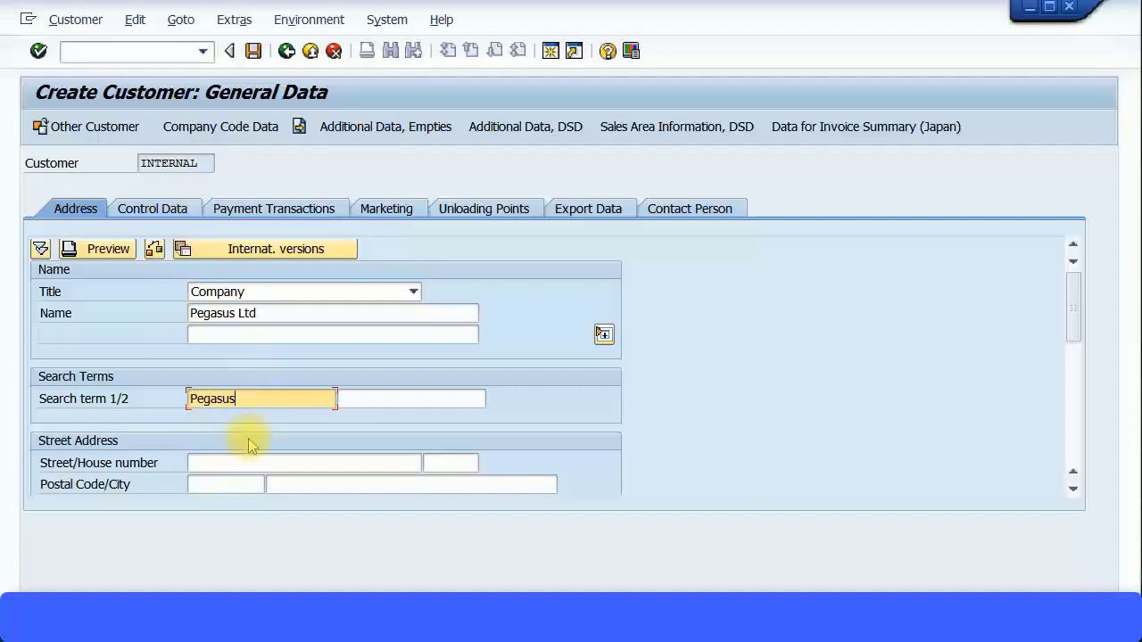
scroll(254, 439, "down", 2)
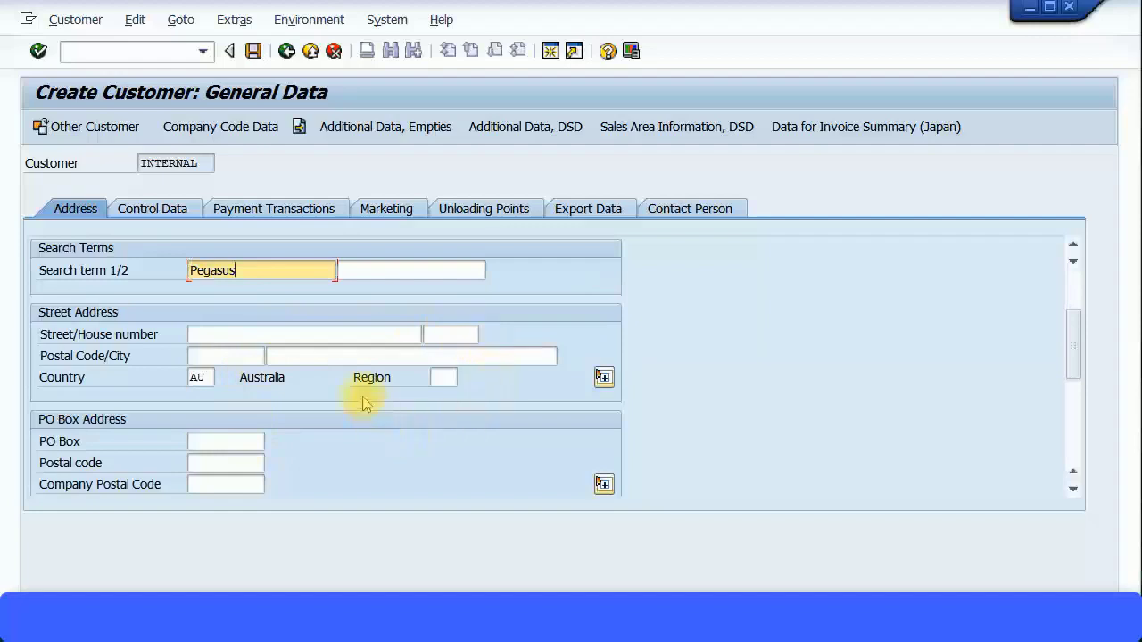
Enter the customer's street, house number, postal code and city, with Melbourne as the city.
left_click(270, 334)
type("100")
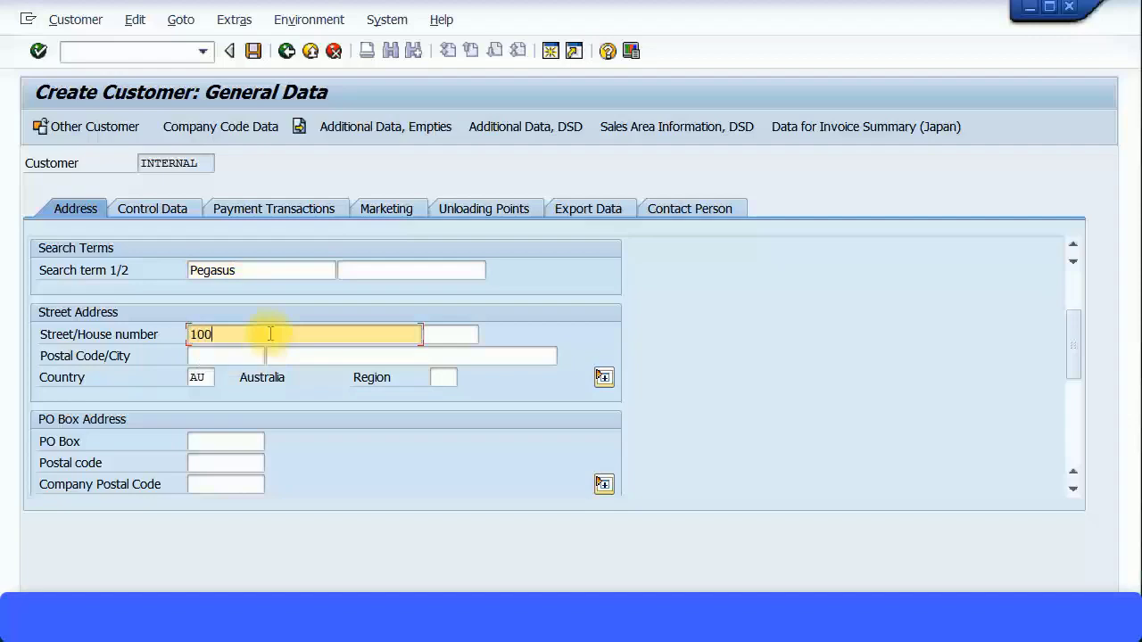
type(" king")
key("BackSpace")
key("BackSpace")
key("BackSpace")
key("BackSpace")
key("BackSpace")
key("BackSpace")
key("BackSpace")
key("BackSpace")
key("BackSpace")
key("BackSpace")
key("BackSpace")
key("BackSpace")
key("BackSpace")
type("King Street")
key("Tab")
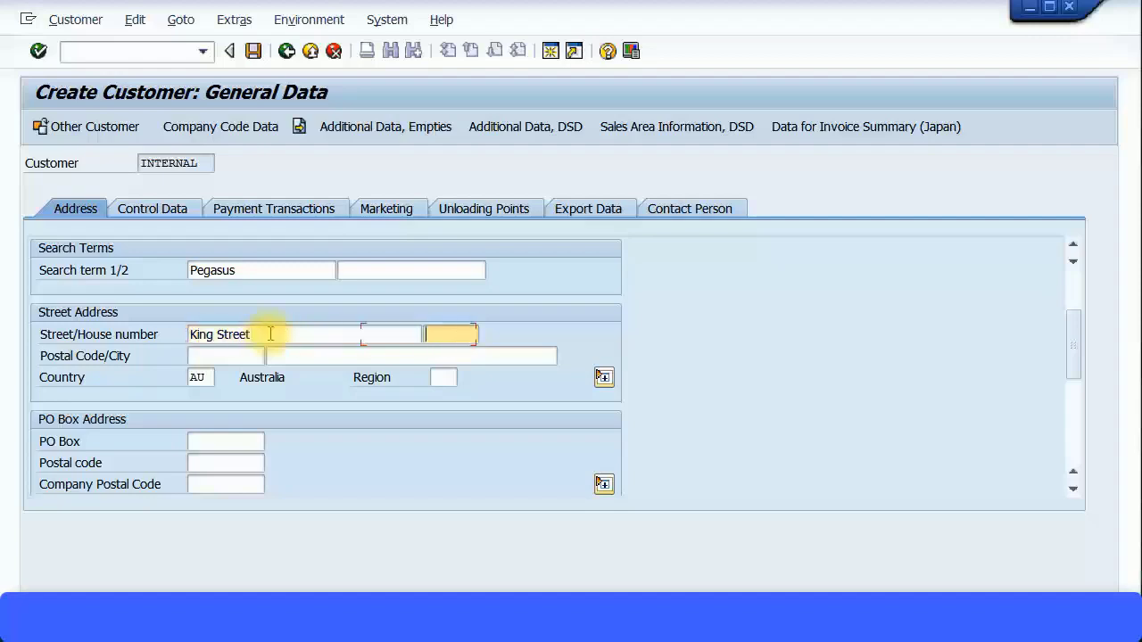
type("11")
key("Tab")
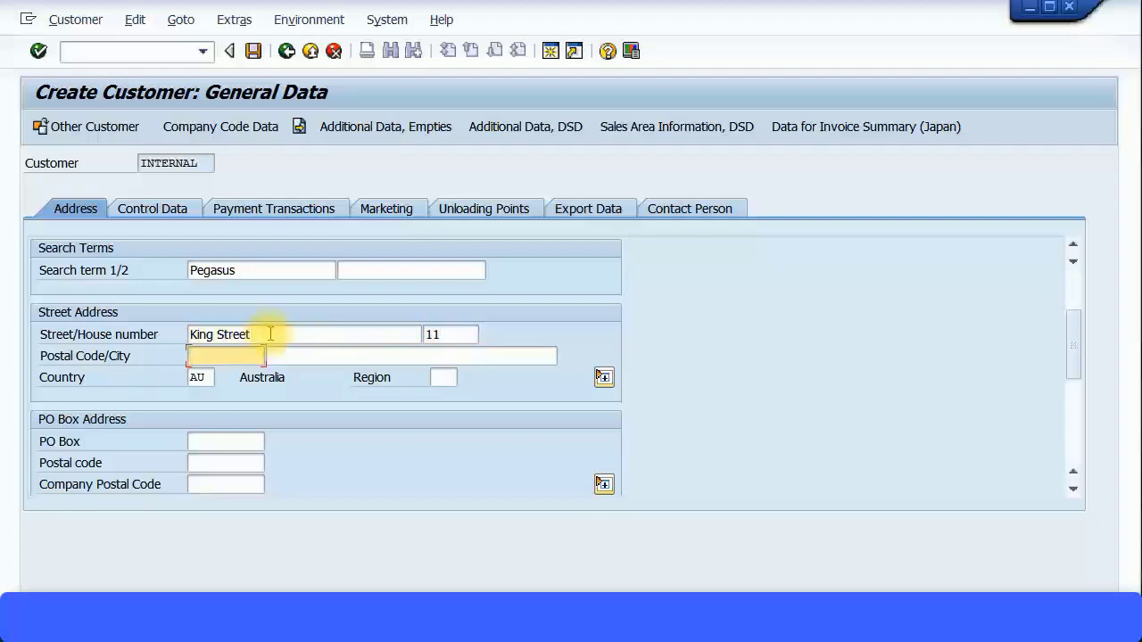
type("3000")
key("Tab")
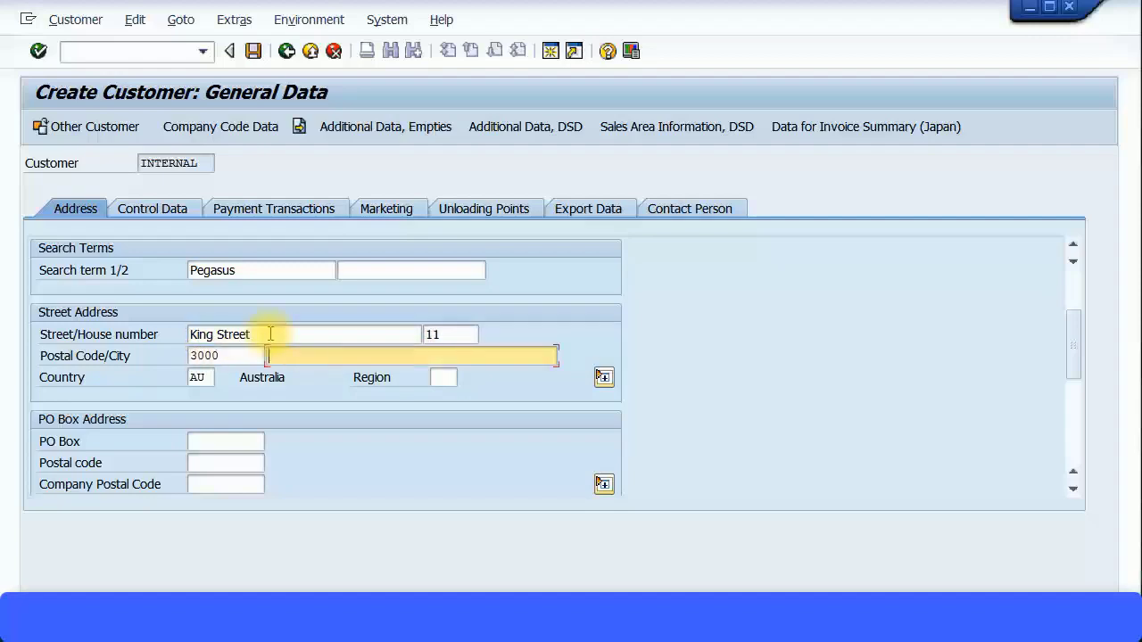
type("Melbourne")
Set the region to VIC (Victoria) from the list of Australian regions.
key("Tab")
key("Tab")
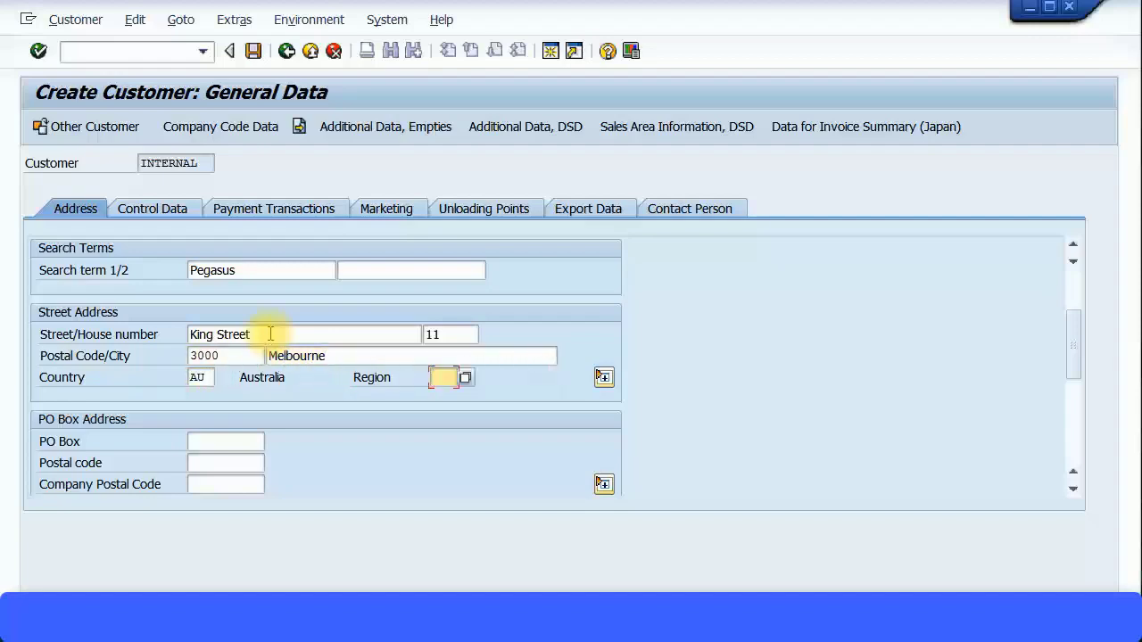
type("VIC")
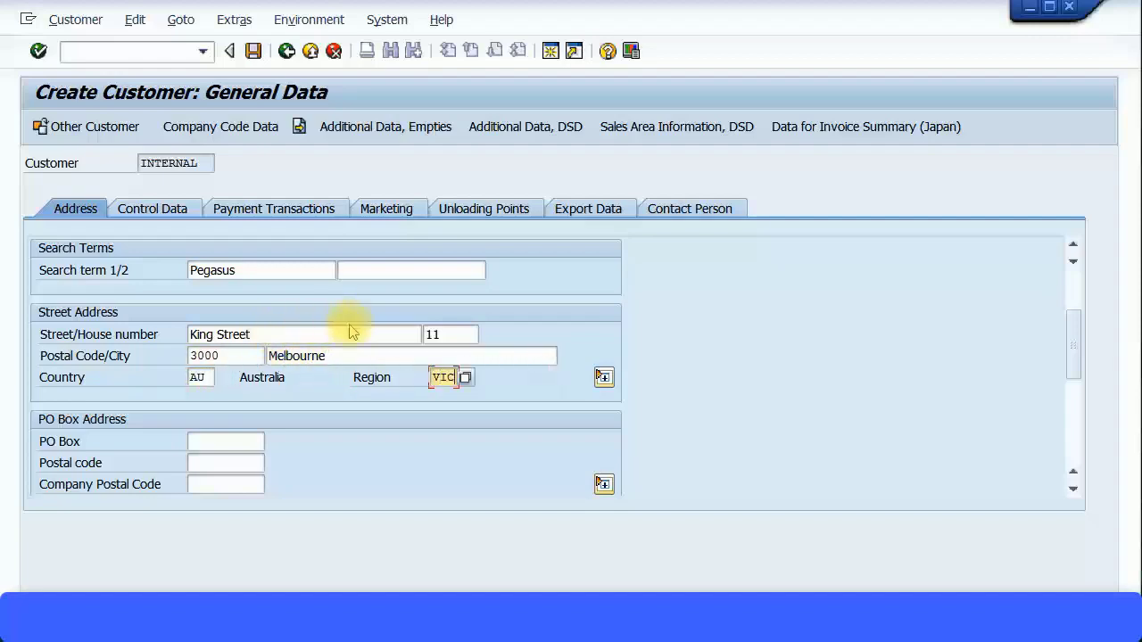
key("Return")
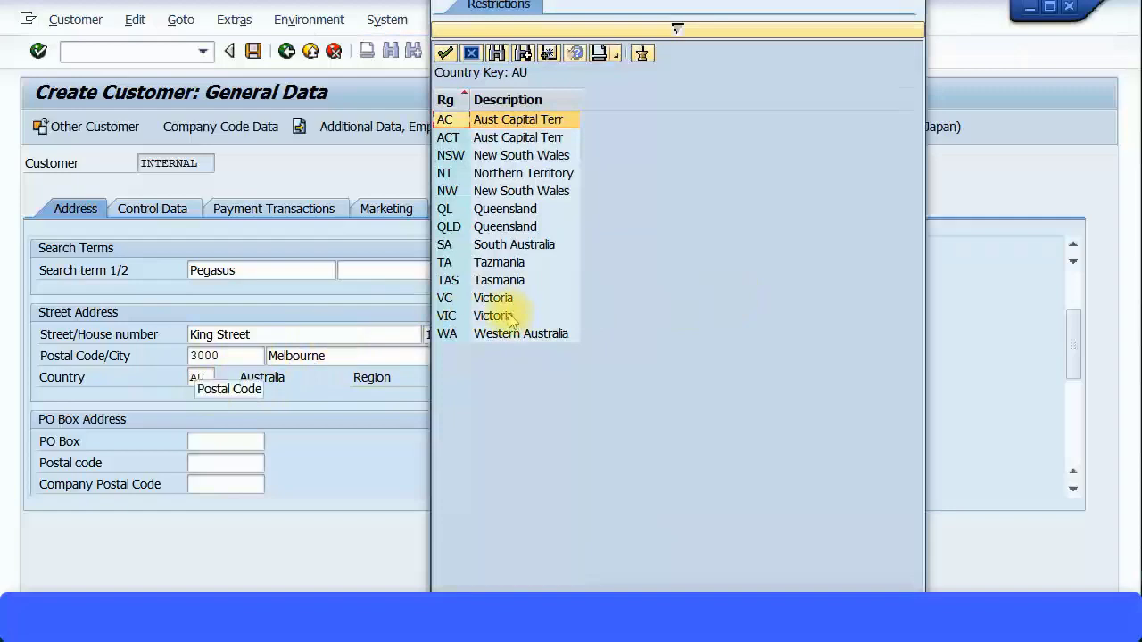
double_click(514, 318)
left_click(446, 393)
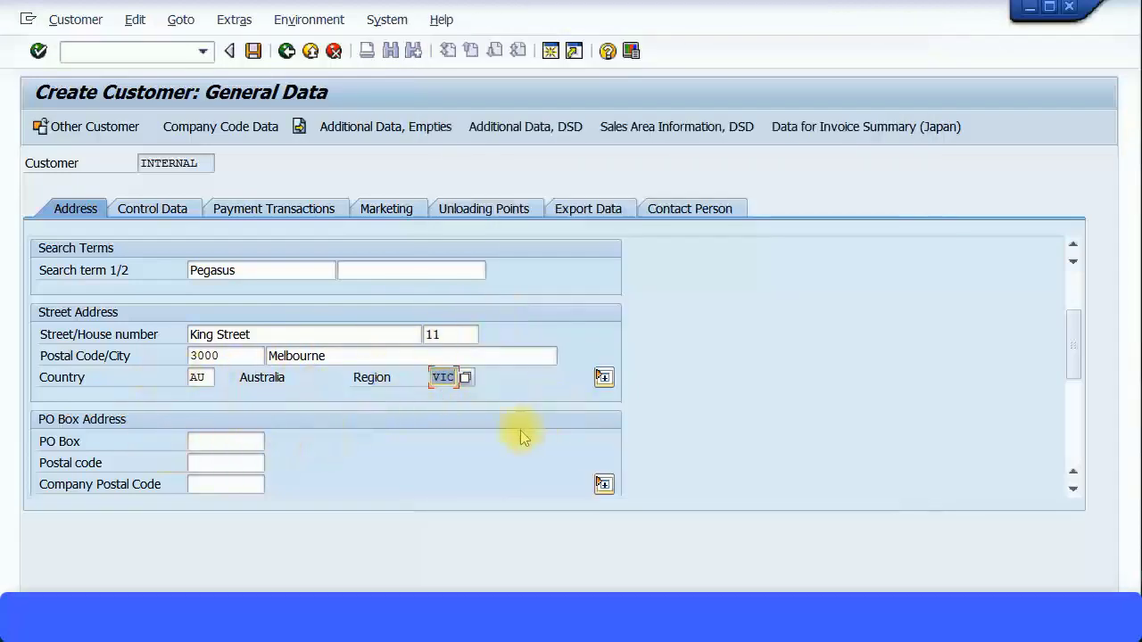
scroll(509, 433, "down", 4)
scroll(265, 378, "down", 1)
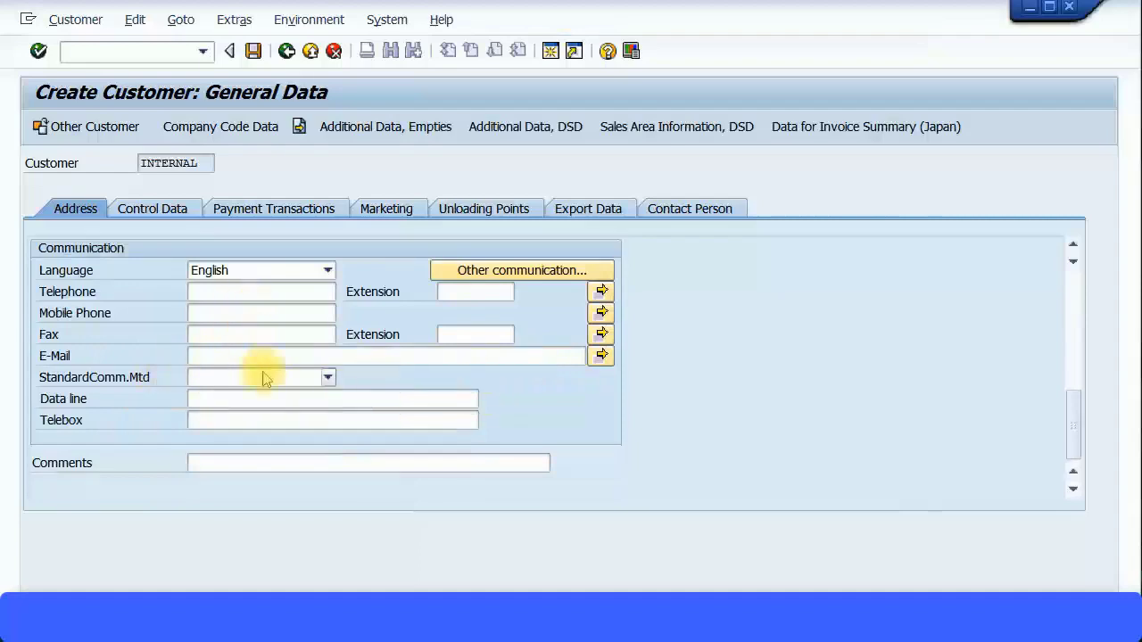
scroll(265, 379, "up", 10)
scroll(265, 379, "down", 3)
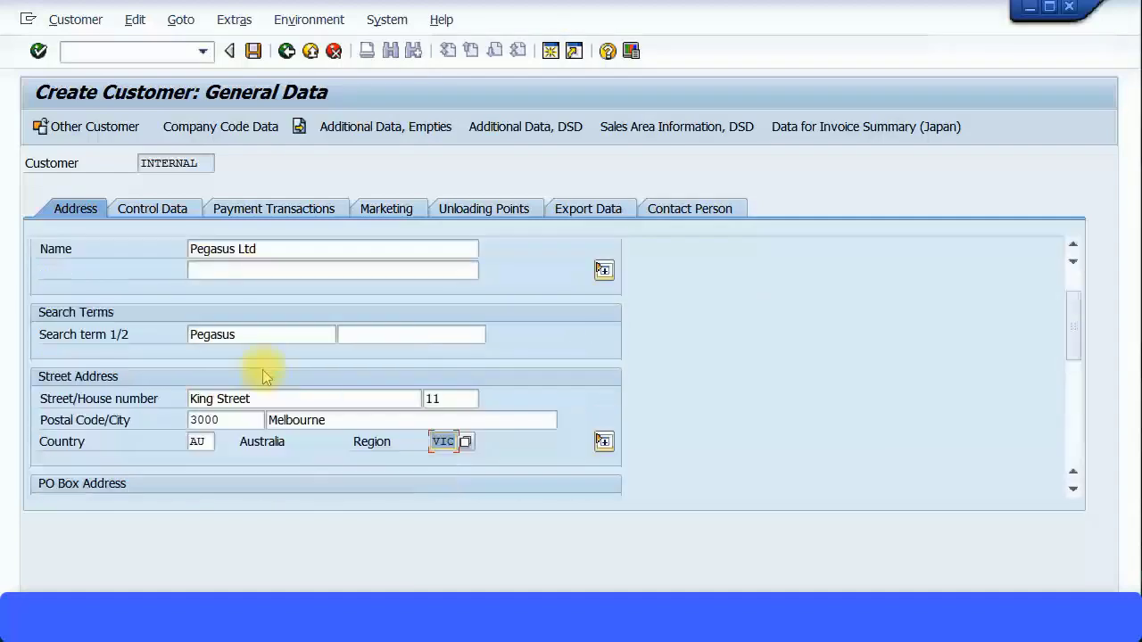